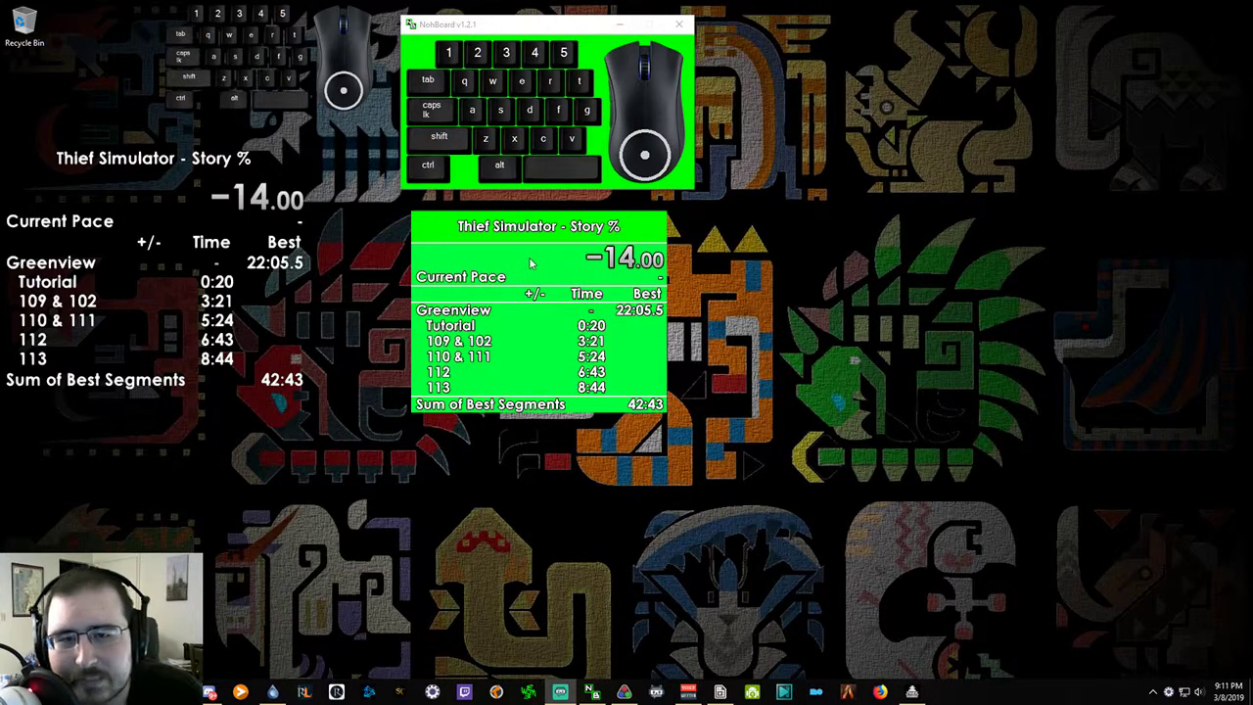
Open the splits editor for the Thief Simulator run, move it clear of the stream overlay and check the timer's start offset
right_click(531, 262)
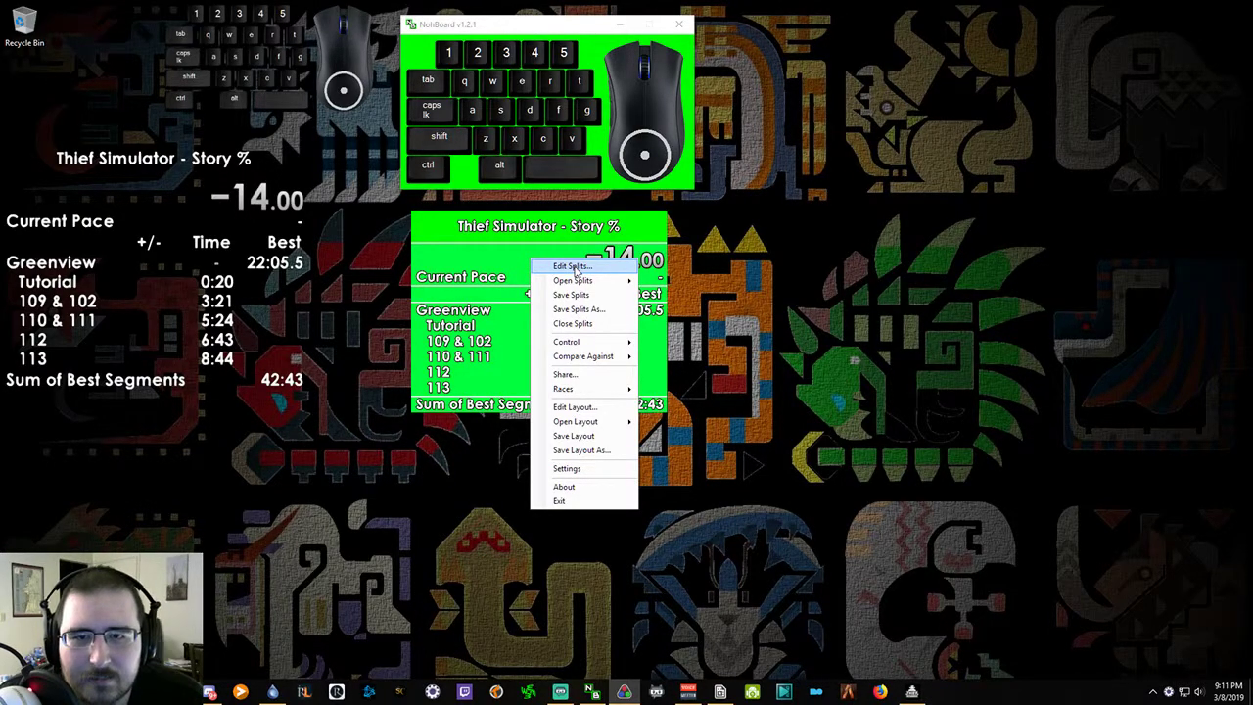
left_click(575, 268)
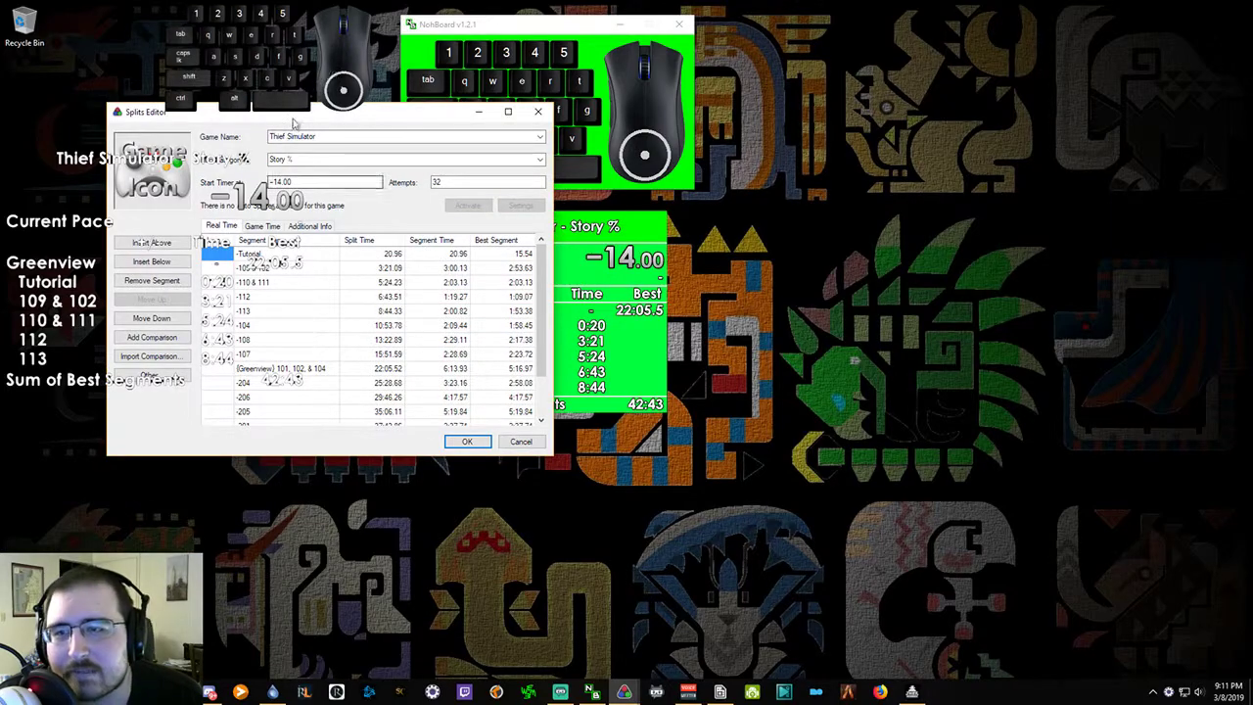
left_click_drag(294, 123, 697, 142)
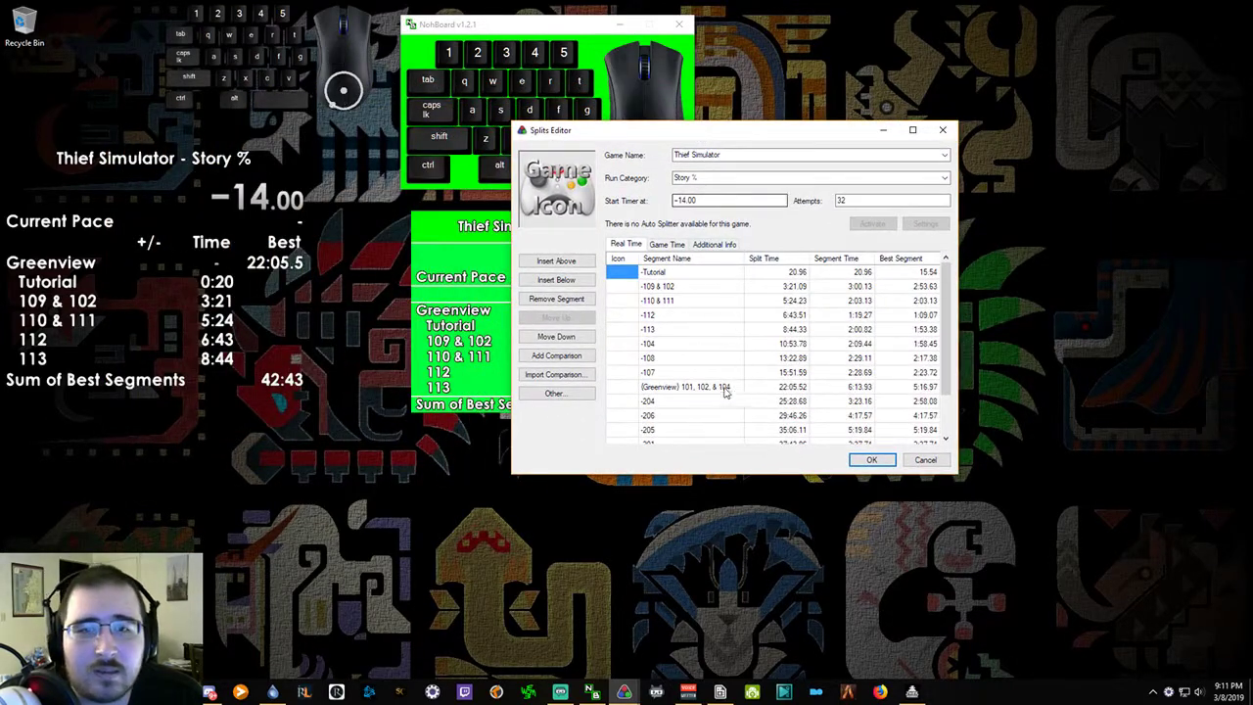
scroll(726, 392, "down", 1)
scroll(715, 364, "up", 1)
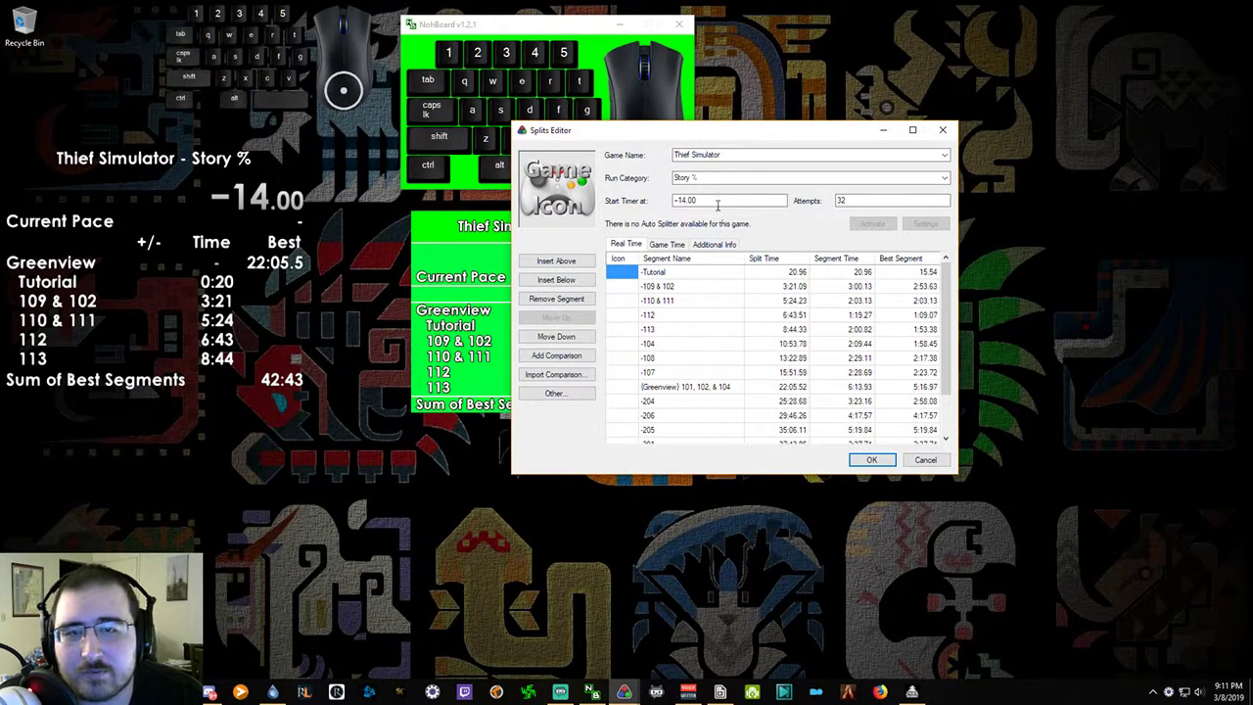
left_click(717, 202)
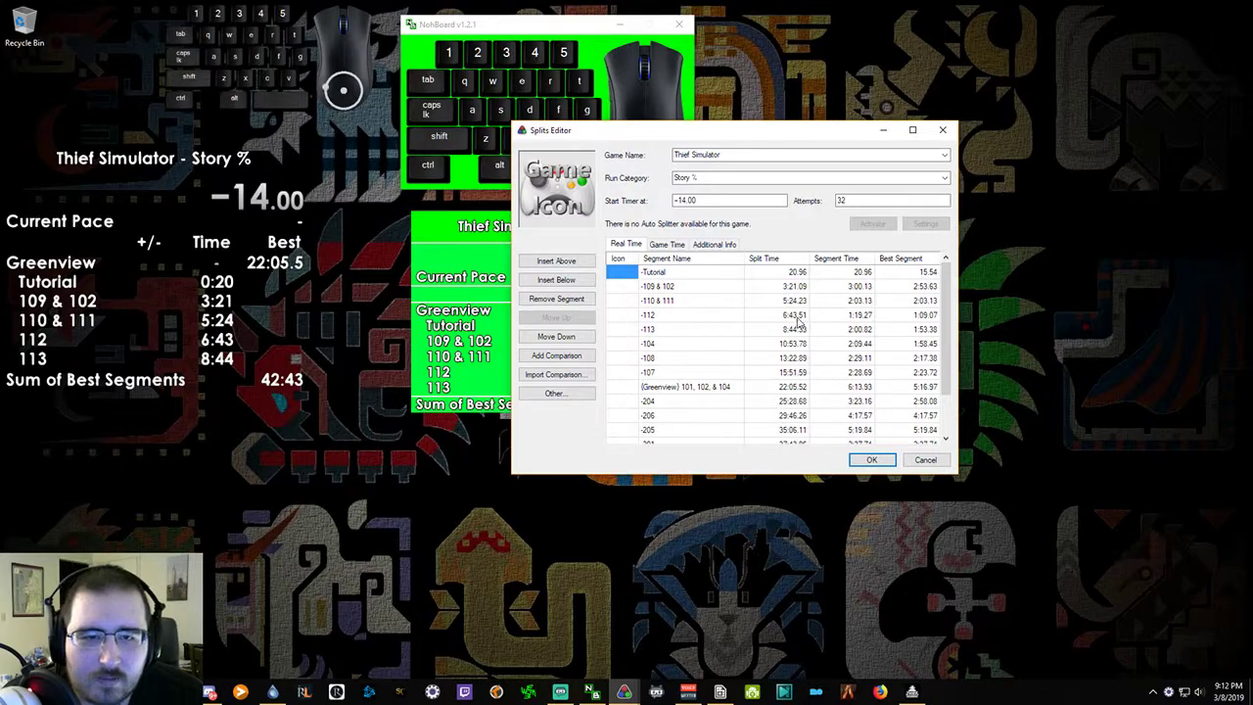
Examine the full list of segments and their split, segment and best times
scroll(799, 321, "down", 2)
scroll(799, 321, "up", 2)
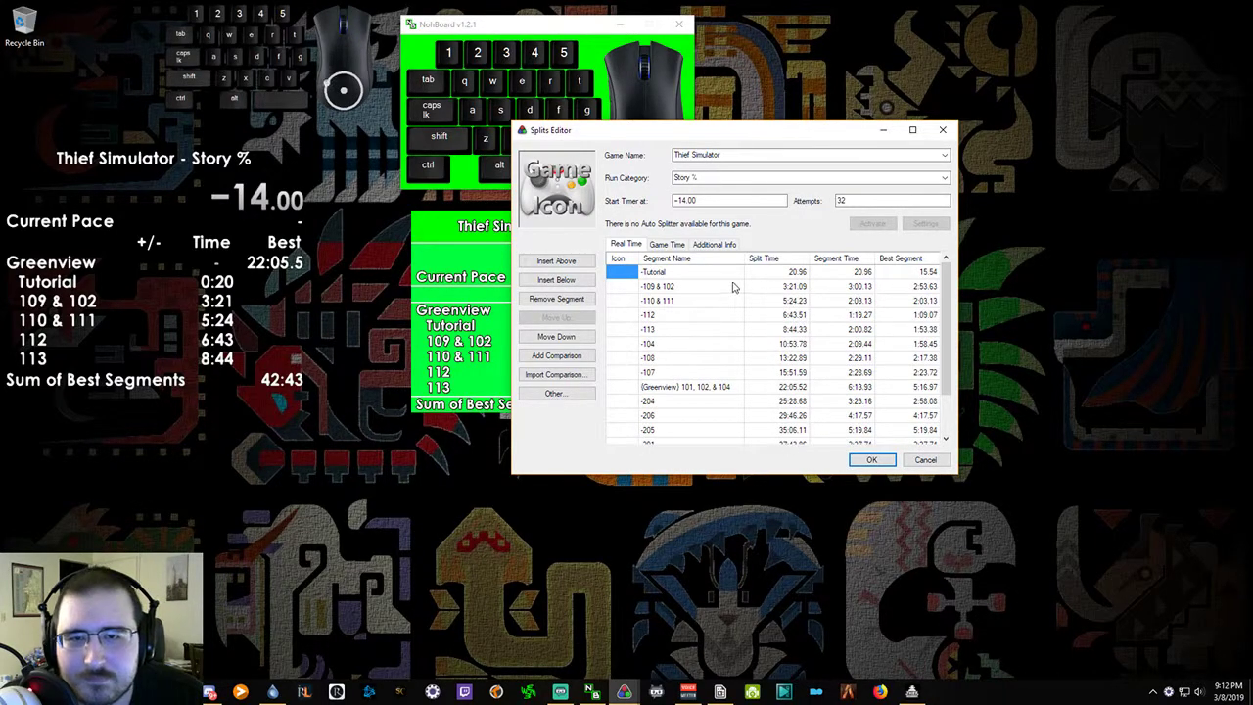
scroll(732, 286, "down", 1)
scroll(733, 286, "down", 1)
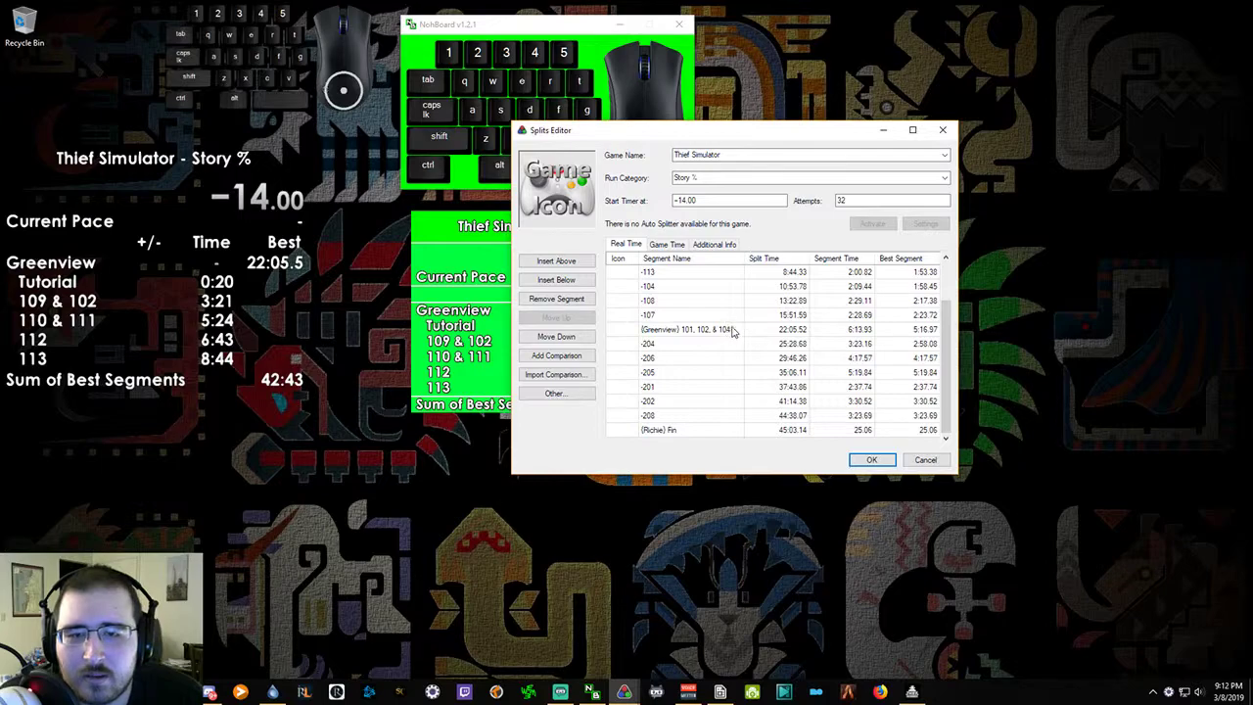
scroll(736, 344, "up", 2)
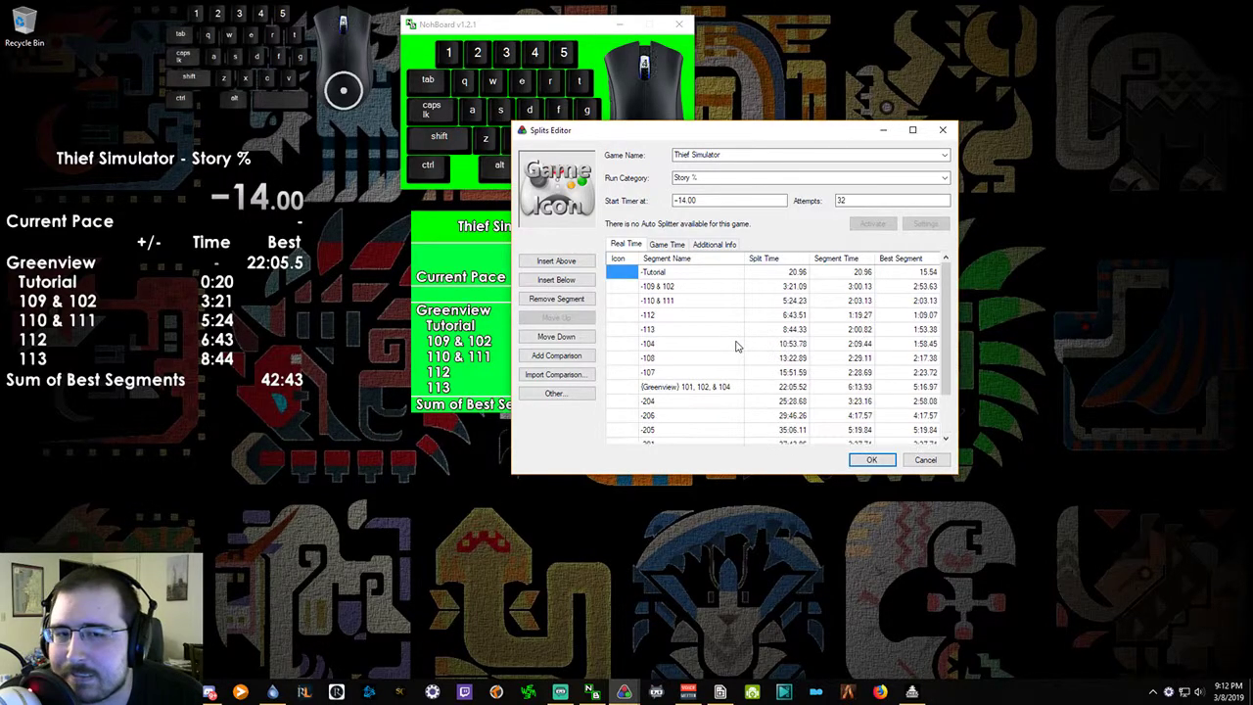
Go through the Greenview segment names from Tutorial to "{Greenview} 101, 102, & 104" to see how the subsplits are written
left_click(649, 275)
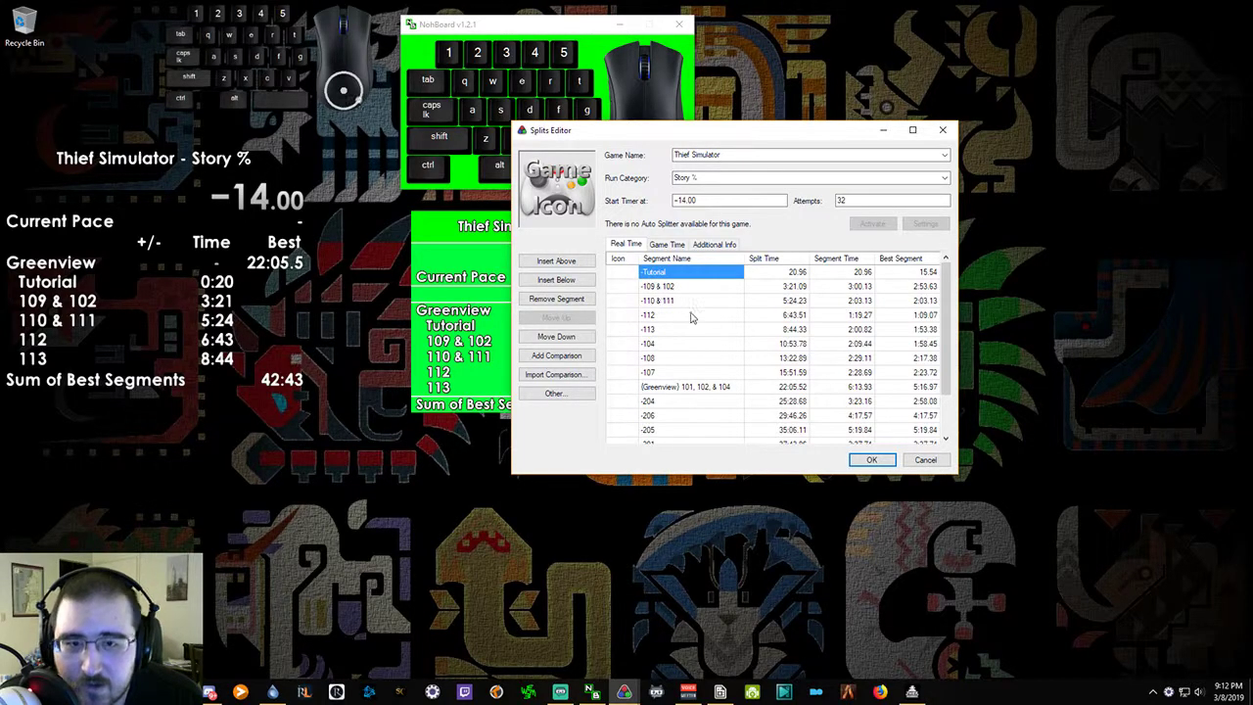
key("Down")
key("Down")
key("Down")
key("Down")
key("Down")
key("Down")
key("Down")
key("Down")
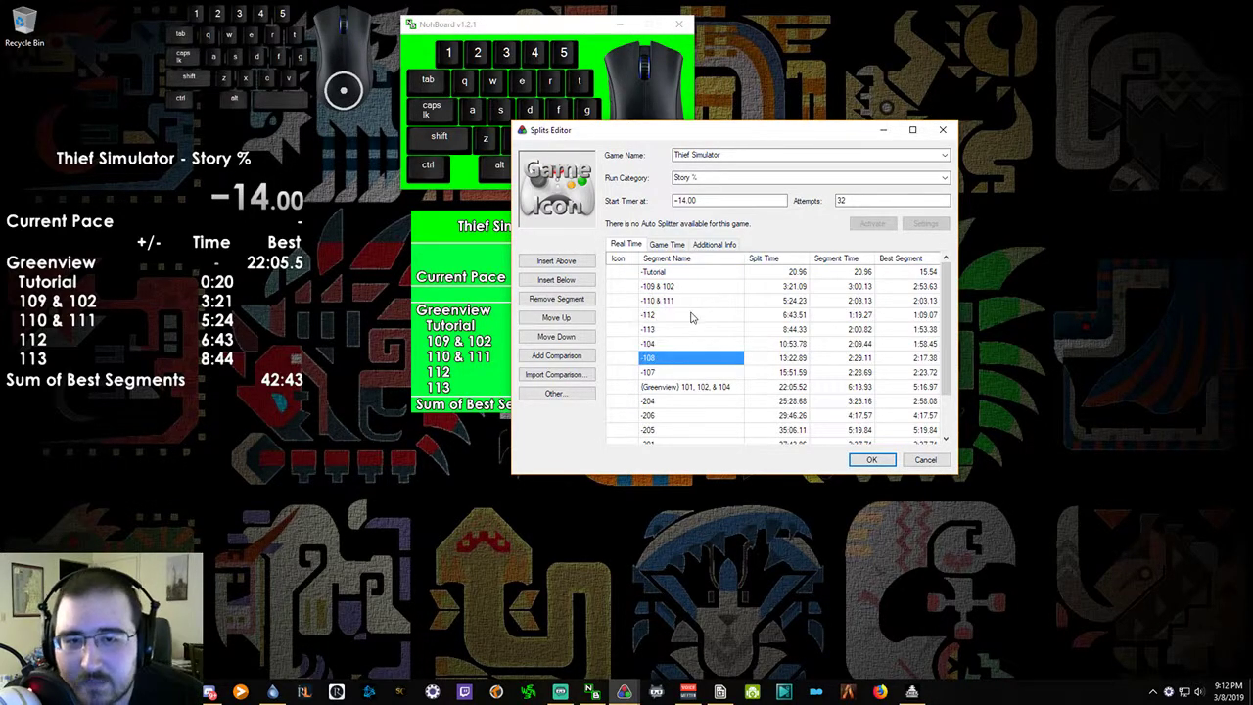
key("Up")
key("Up")
key("Up")
key("Up")
key("Up")
key("Up")
key("Up")
key("Up")
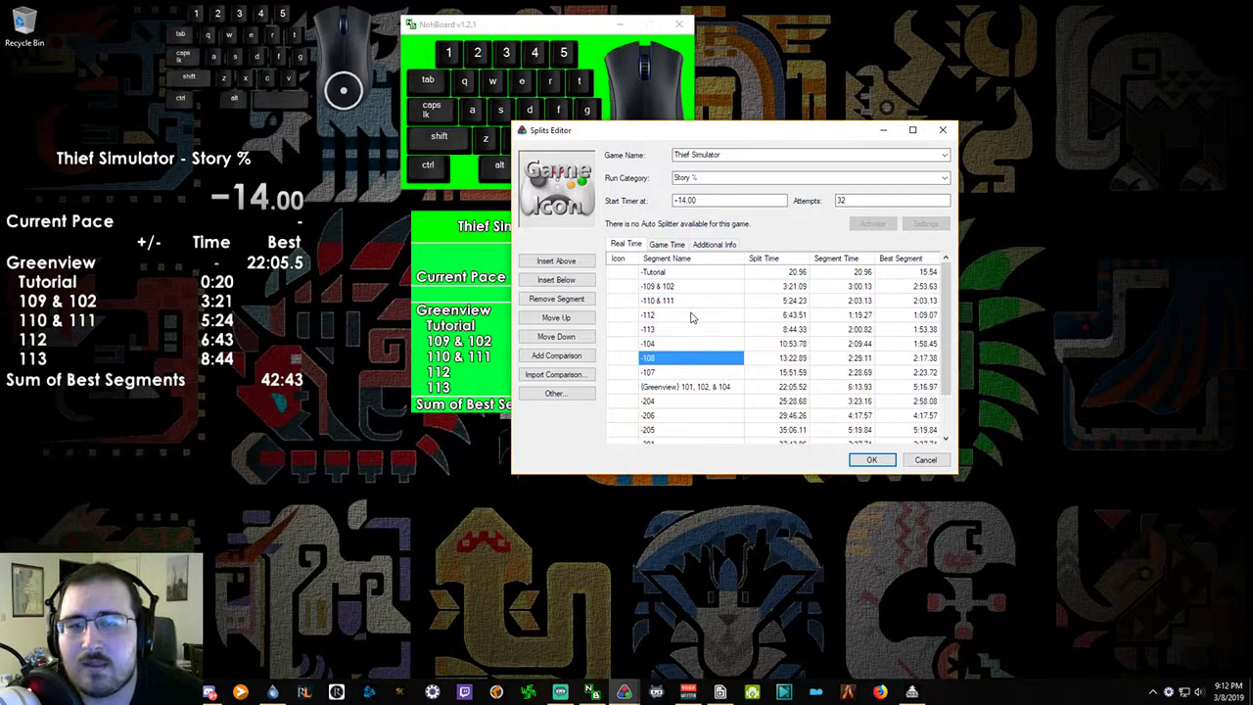
key("Down")
key("Down")
key("Down")
key("Down")
key("Down")
key("Down")
key("Down")
key("Down")
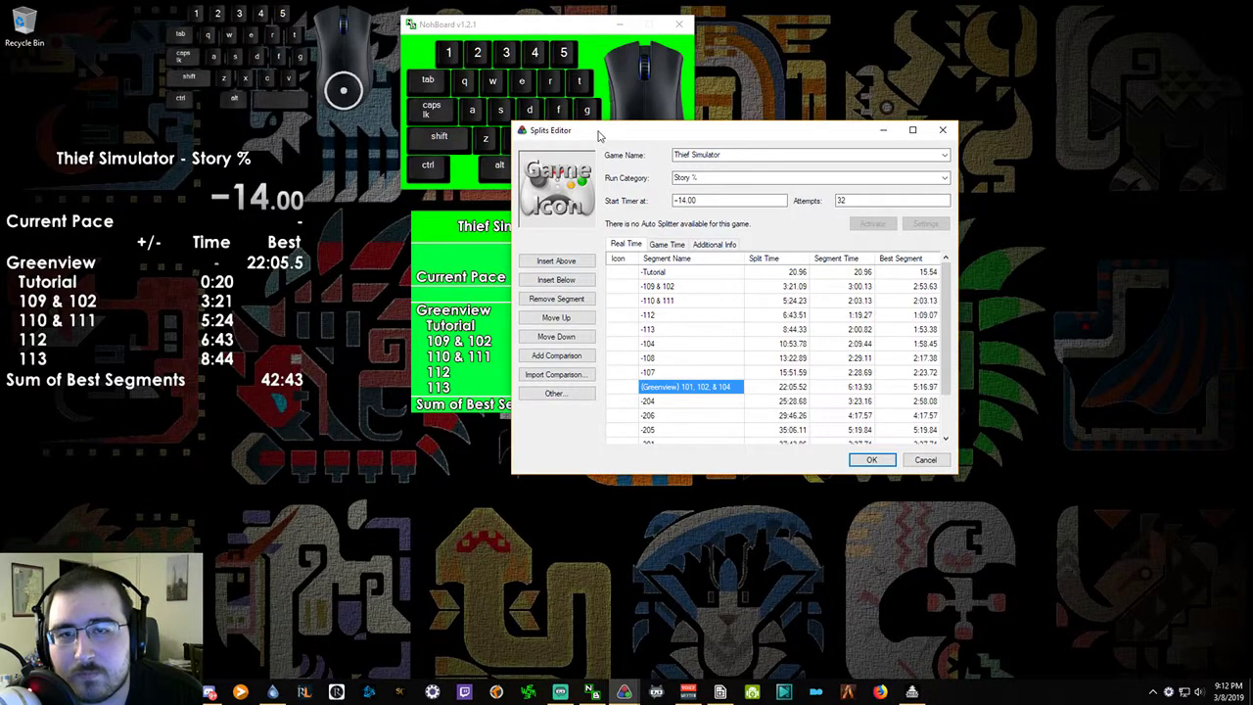
Close the splits editor without saving and examine how the timer displays the Greenview and Richie sections with their subsplits
left_click_drag(580, 138, 771, 144)
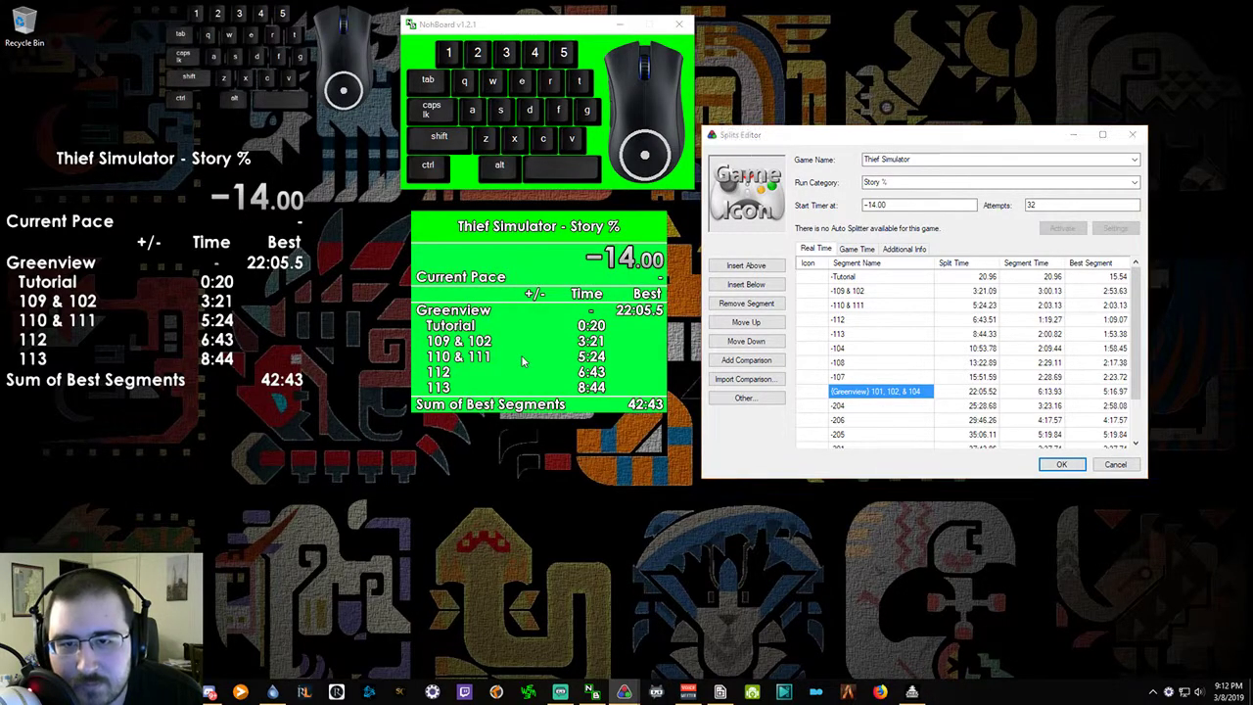
left_click(1117, 464)
scroll(541, 349, "down", 10)
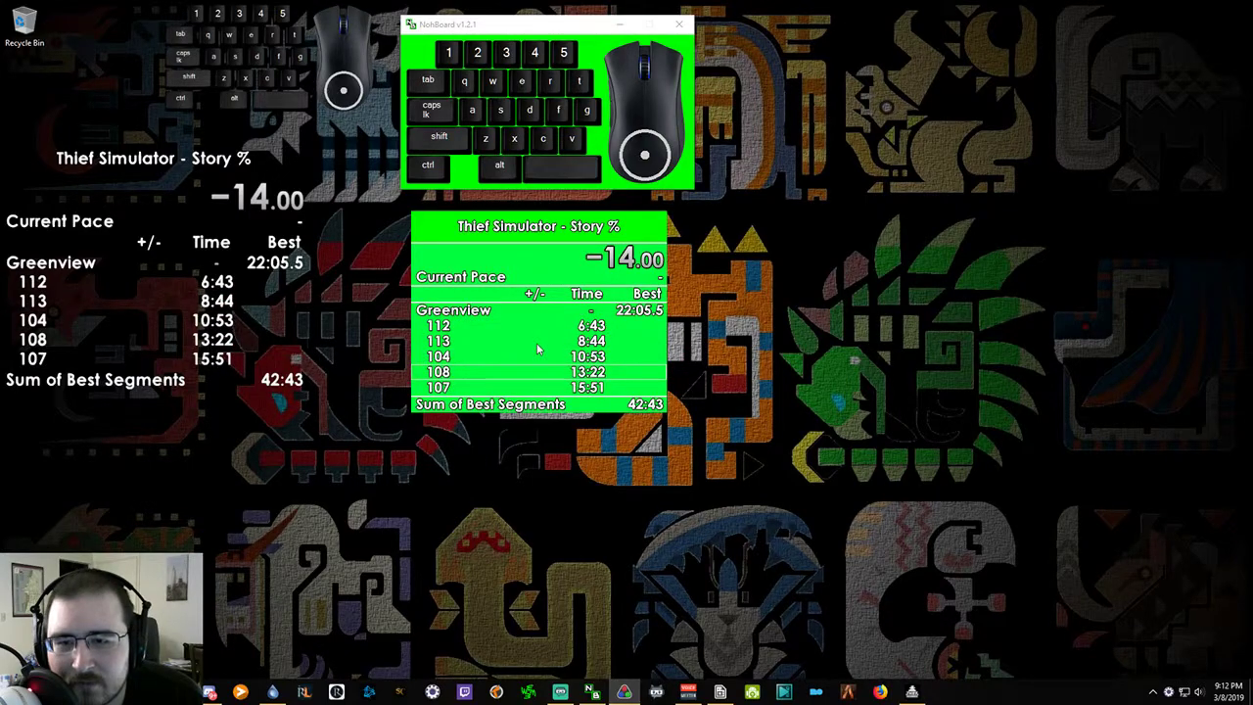
scroll(536, 342, "up", 5)
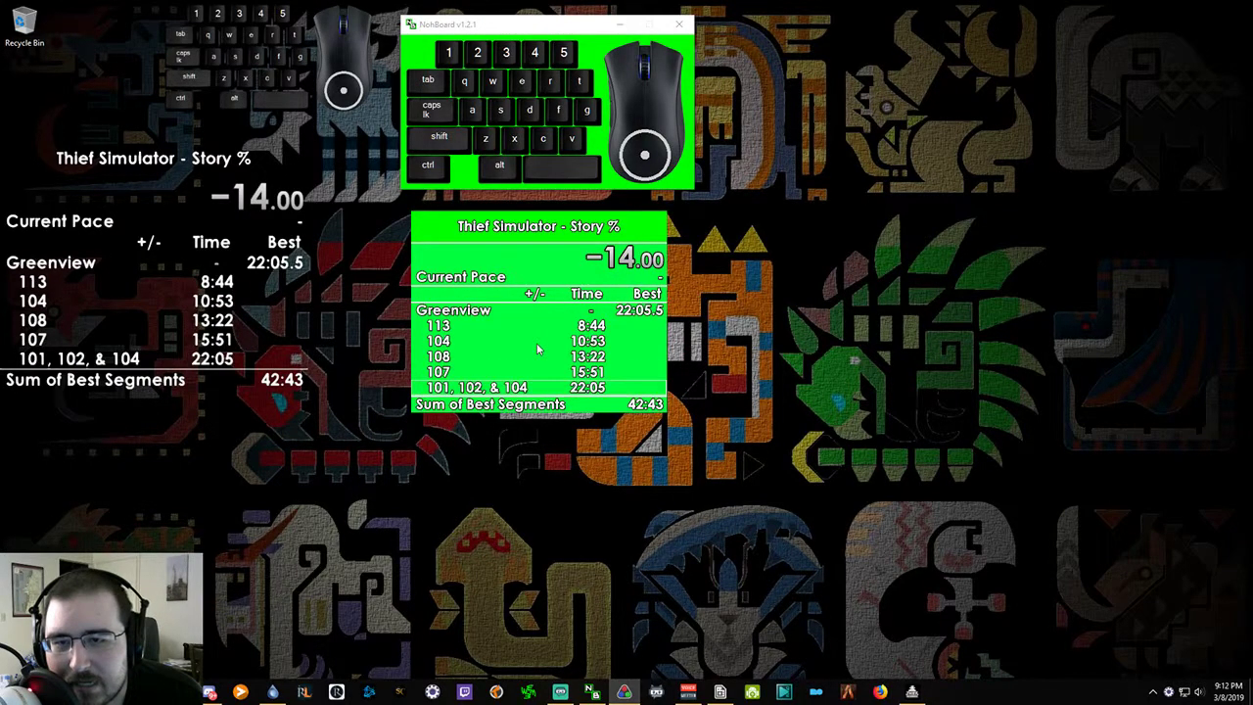
scroll(536, 343, "down", 5)
scroll(535, 342, "down", 2)
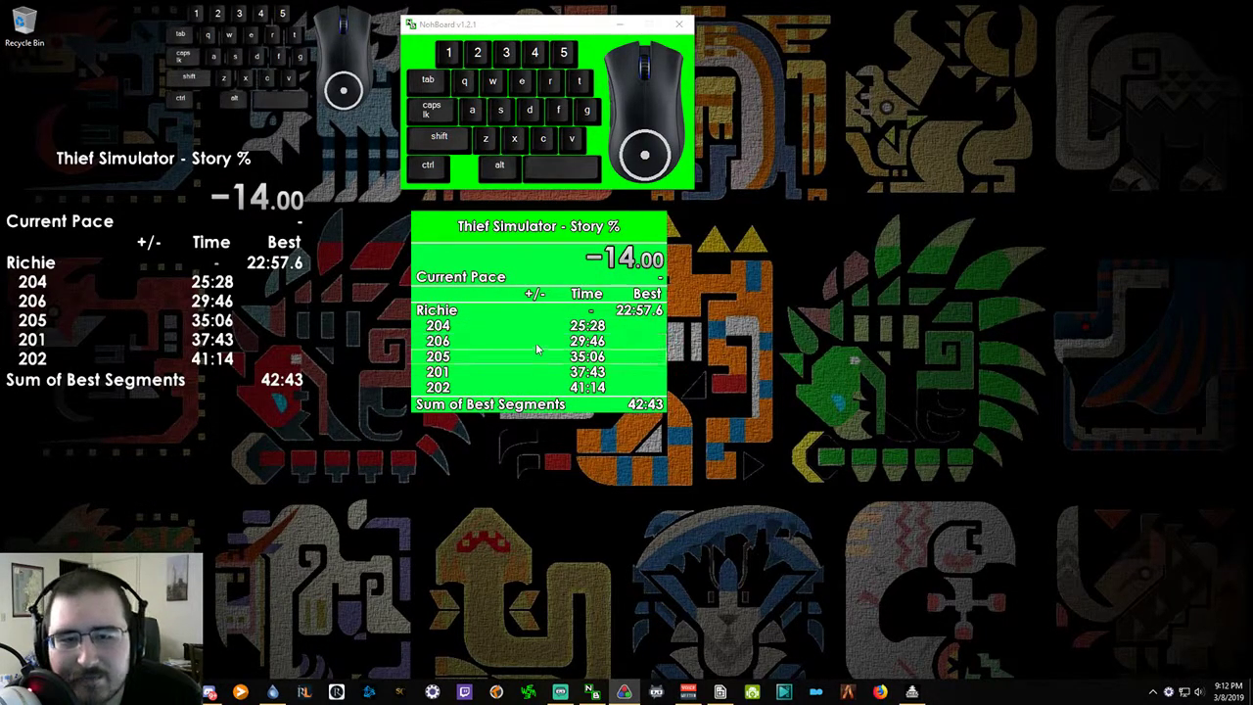
scroll(538, 353, "up", 12)
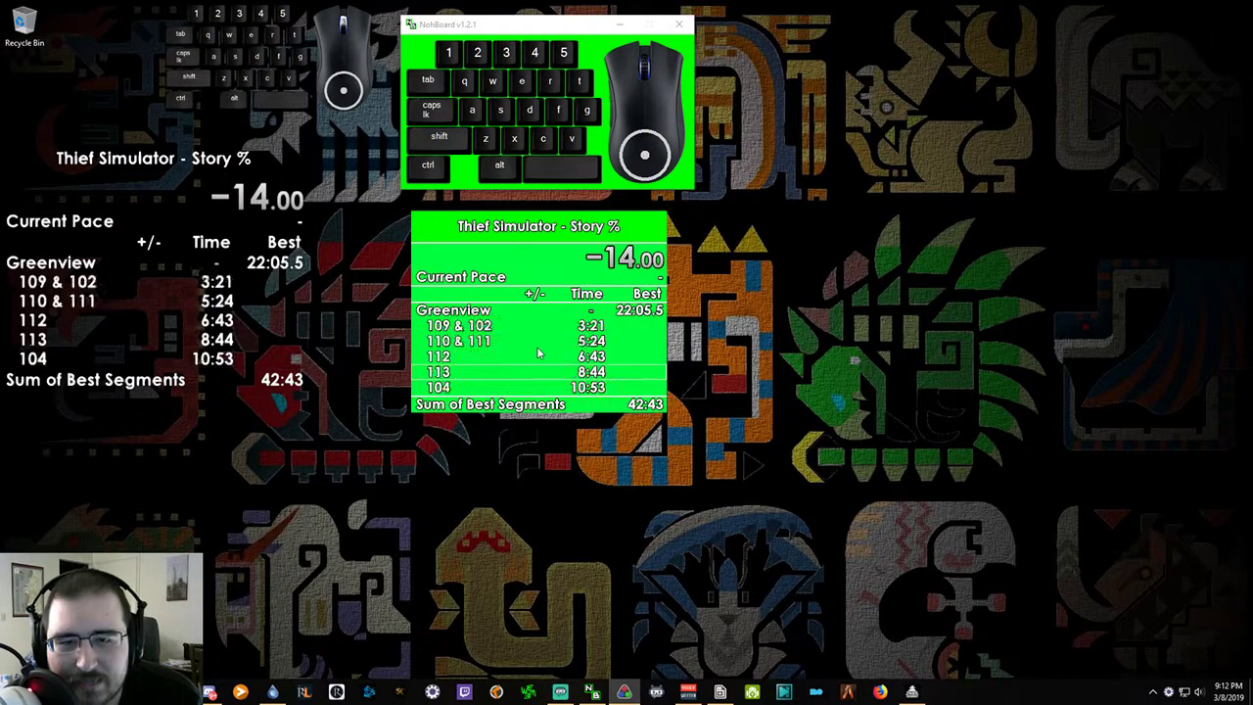
scroll(538, 353, "down", 12)
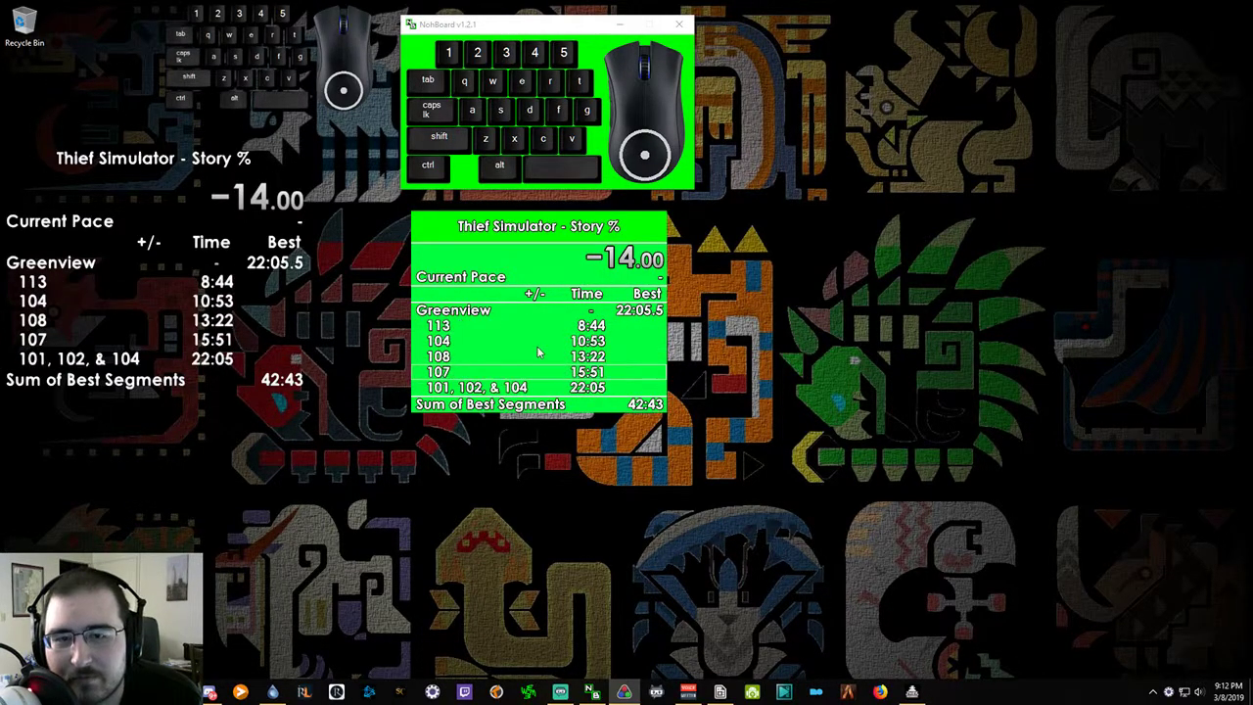
scroll(536, 353, "down", 1)
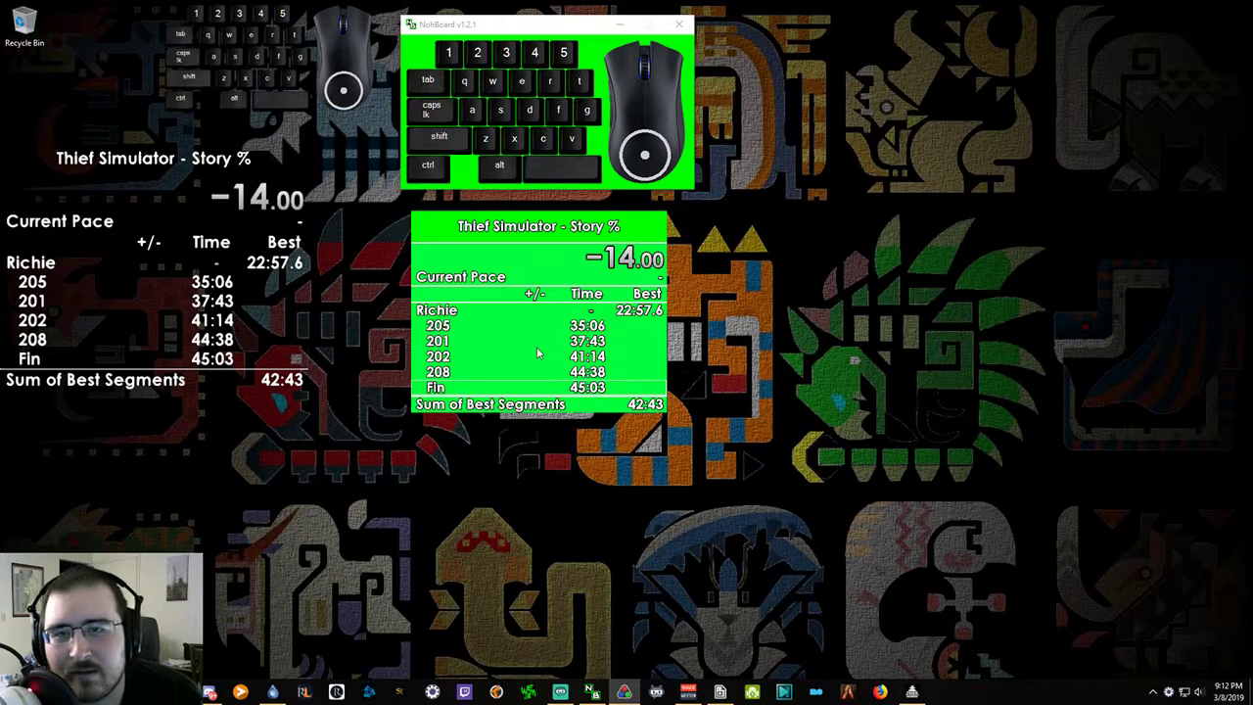
scroll(536, 354, "up", 12)
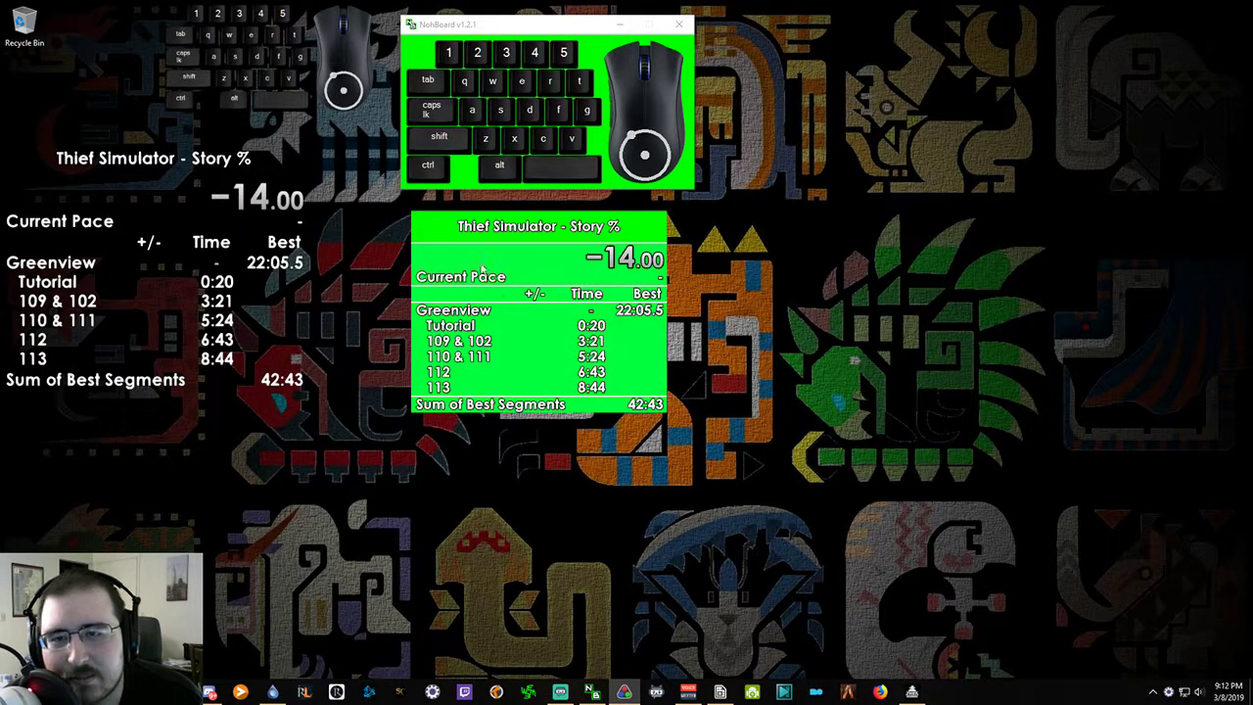
Reopen the splits editor, compare the dash-prefixed subsplits with the braced section names, and close it by accepting the splits
right_click(481, 264)
left_click(519, 270)
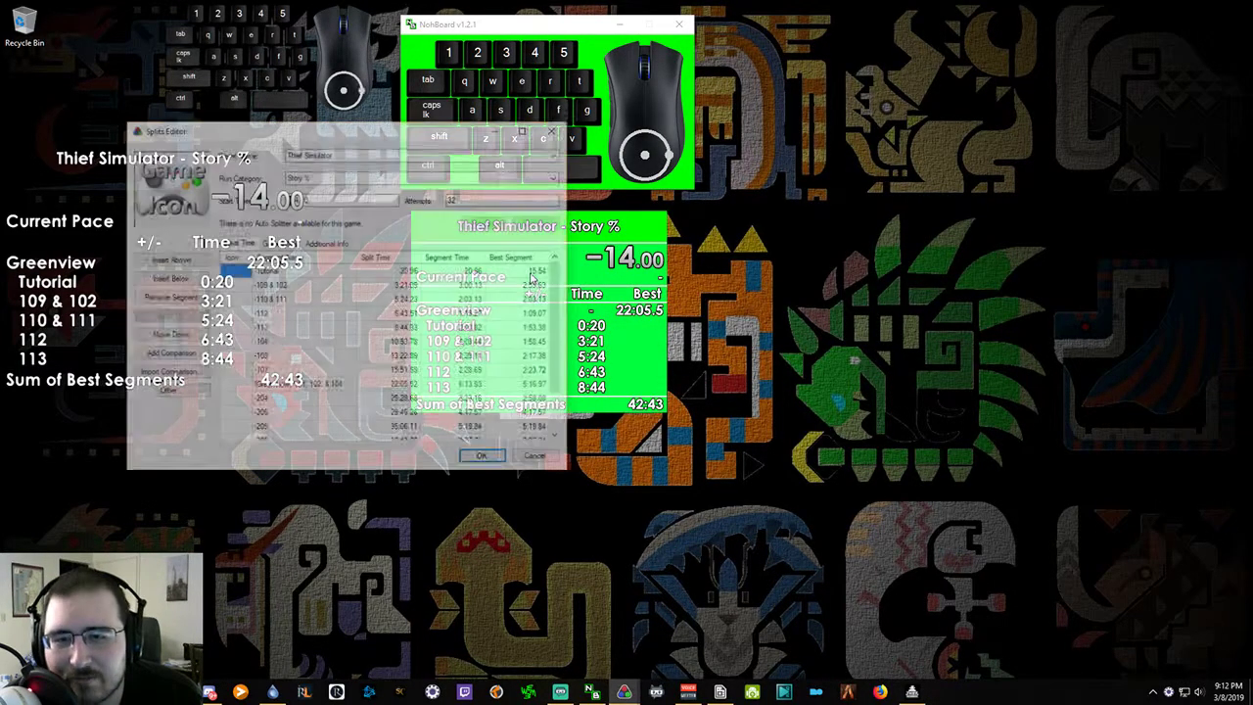
left_click_drag(349, 127, 795, 228)
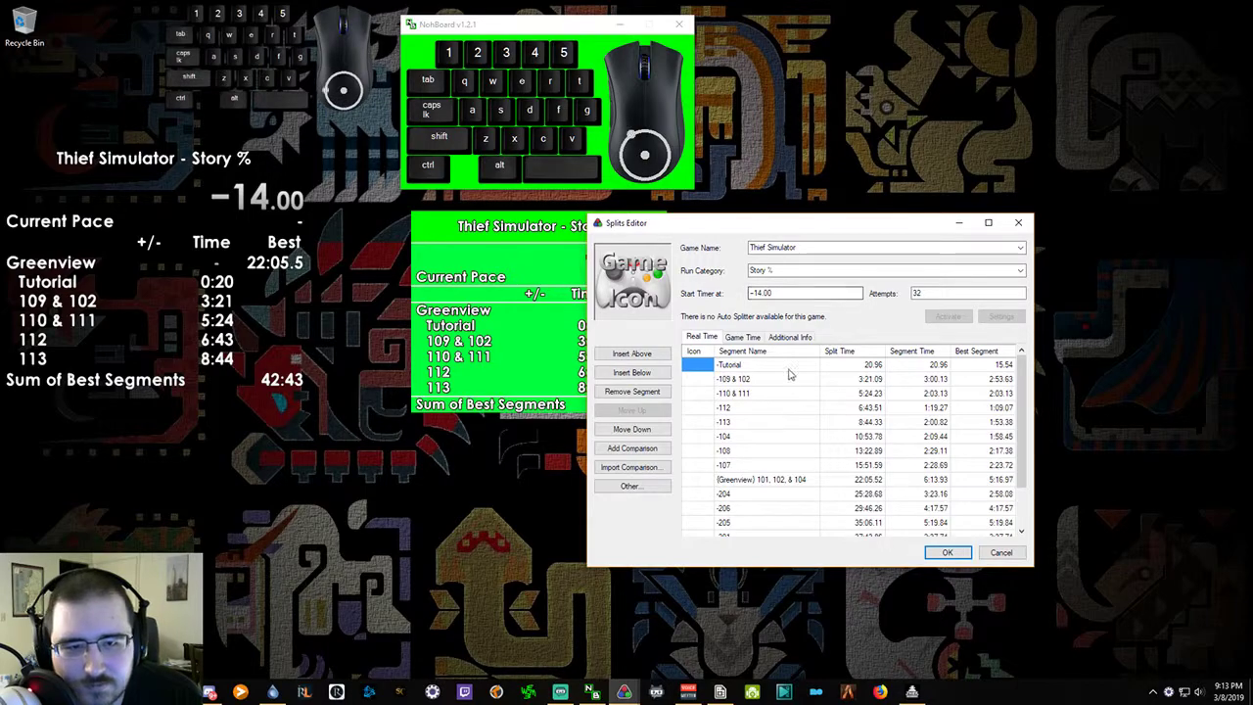
scroll(792, 373, "down", 2)
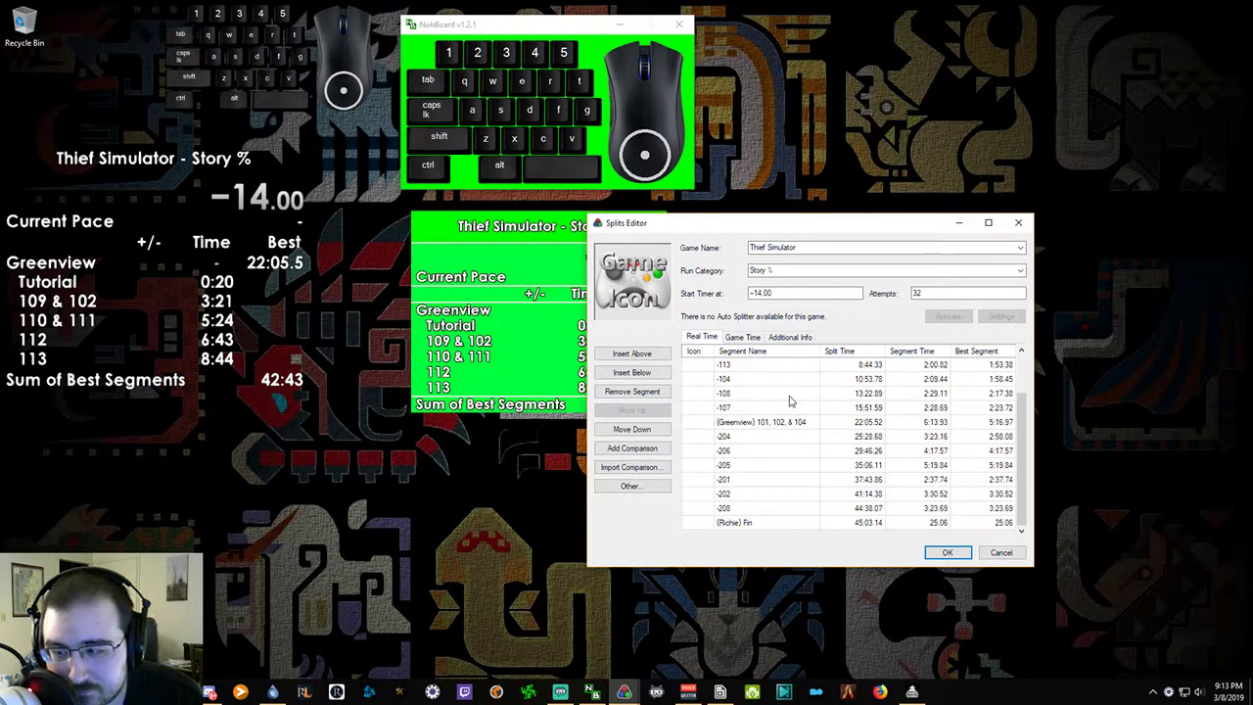
scroll(789, 400, "up", 2)
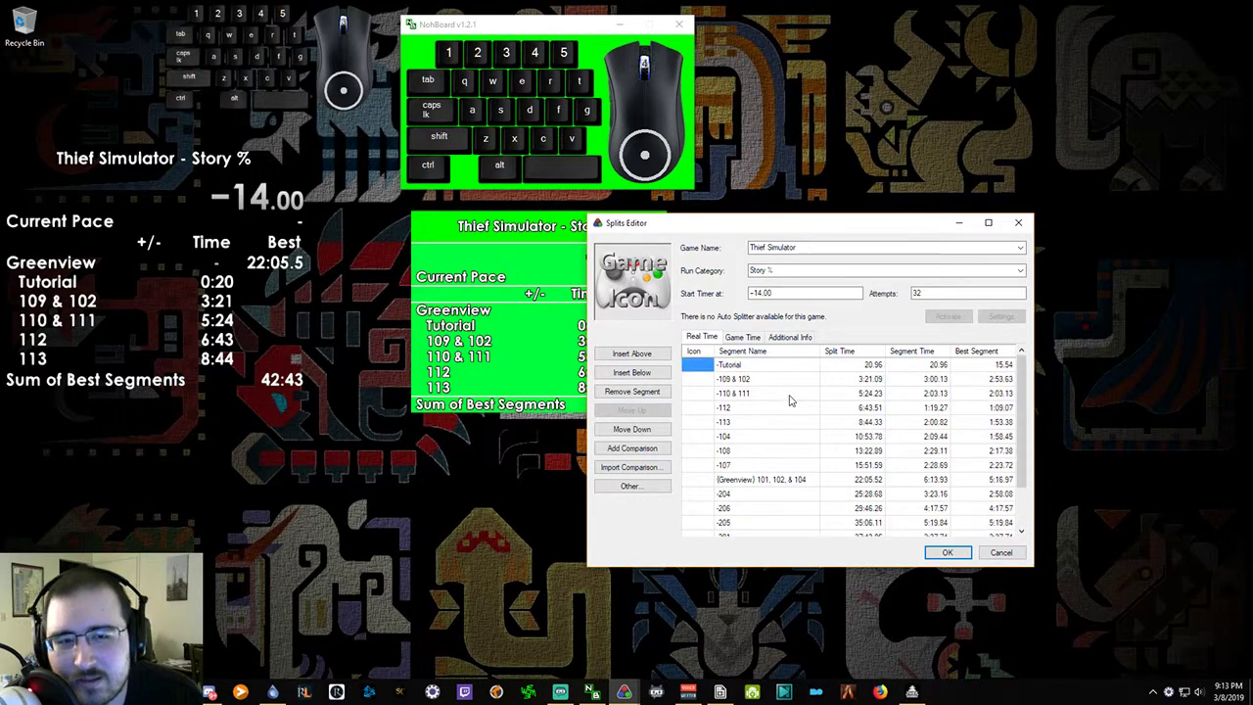
scroll(784, 393, "down", 2)
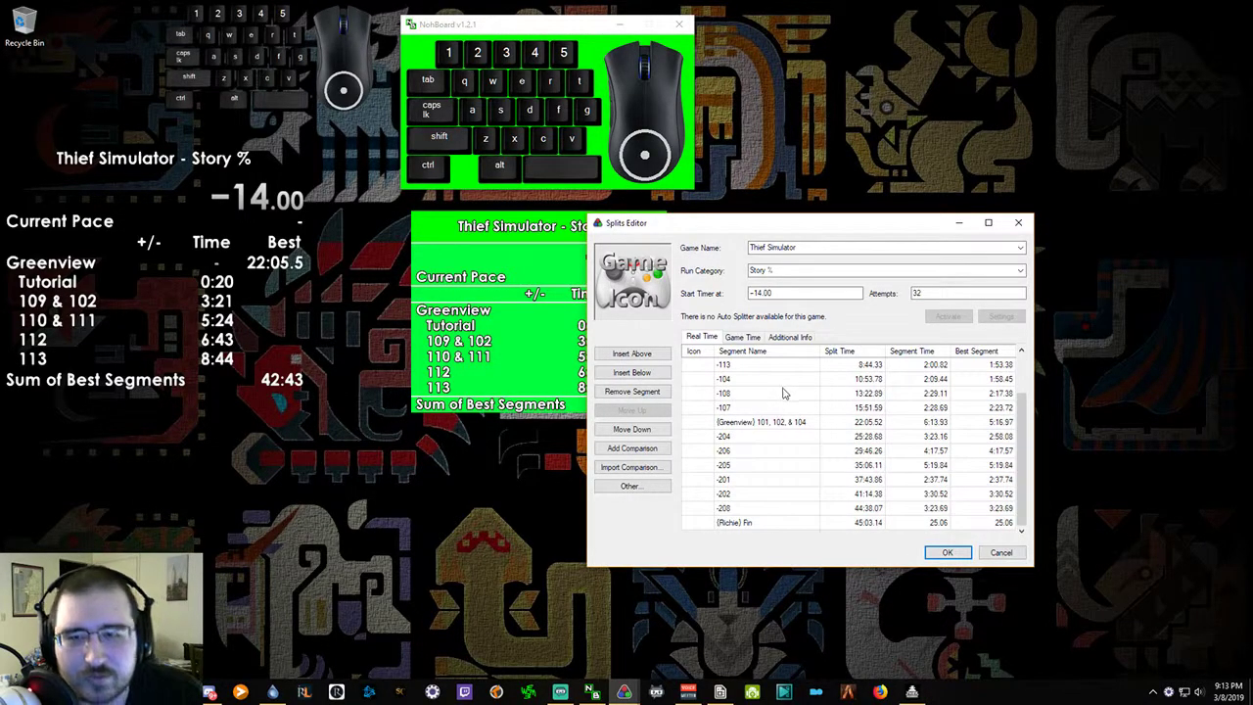
scroll(792, 402, "up", 2)
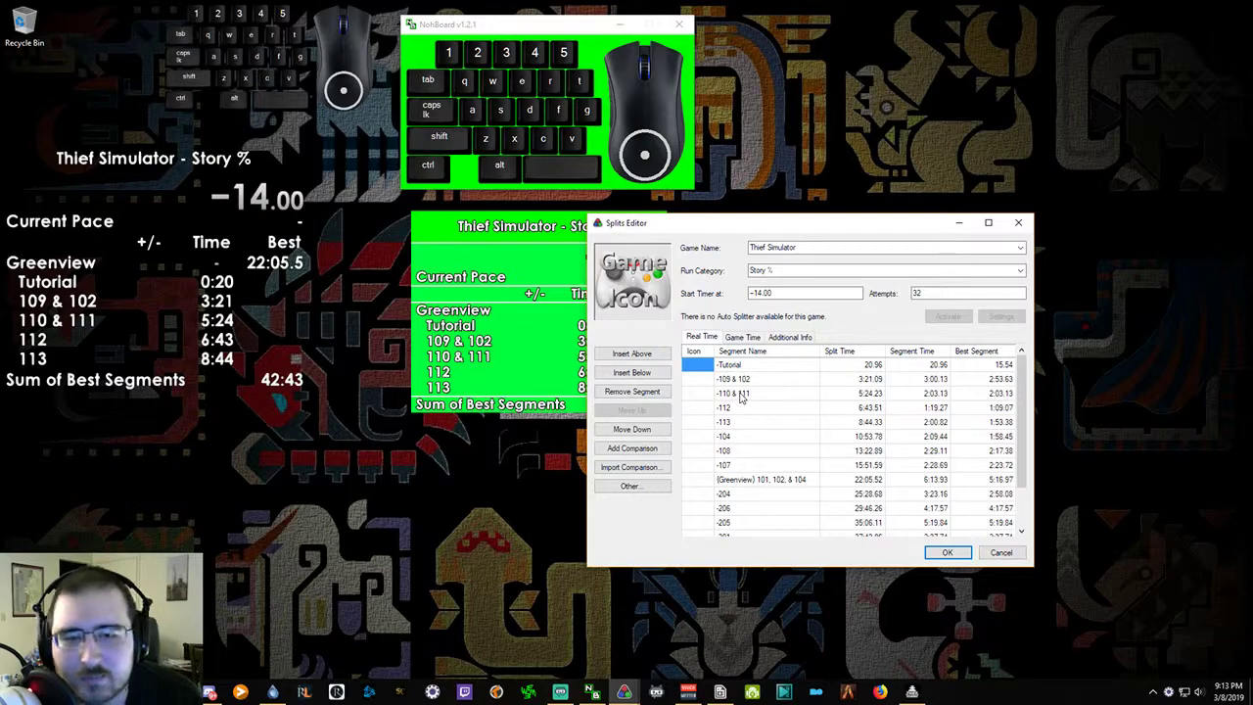
scroll(741, 395, "down", 2)
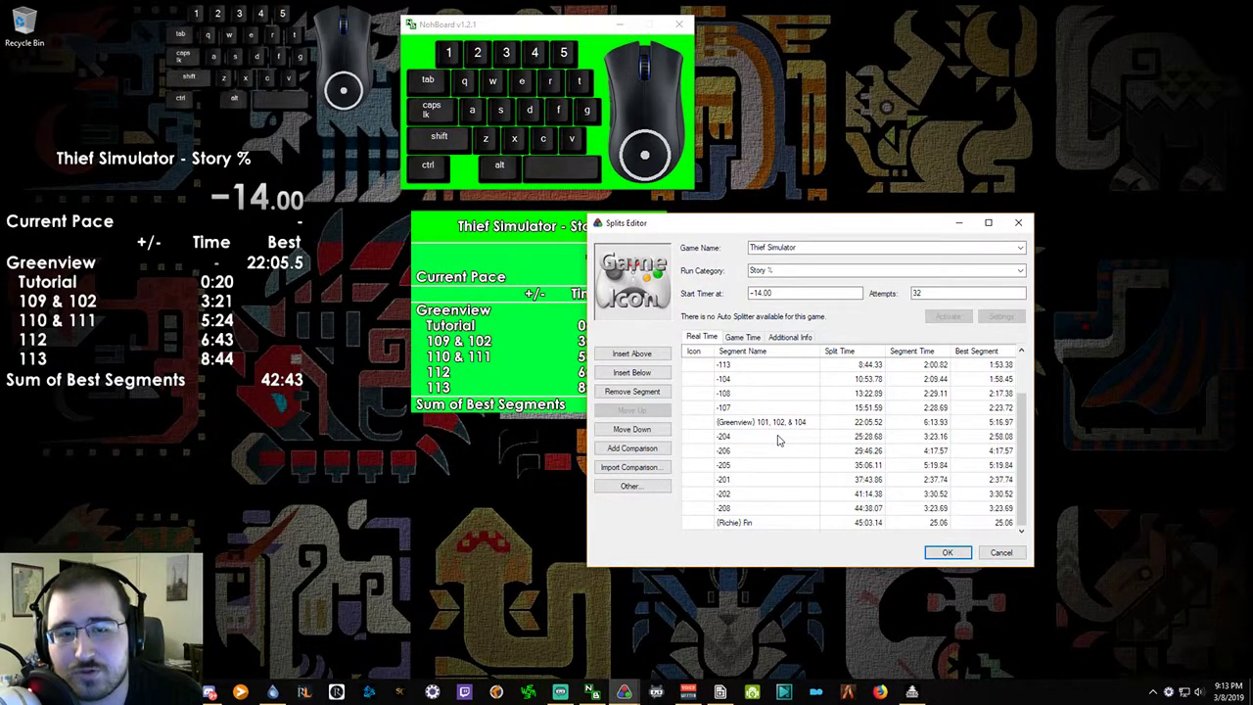
scroll(779, 440, "up", 2)
scroll(753, 435, "down", 2)
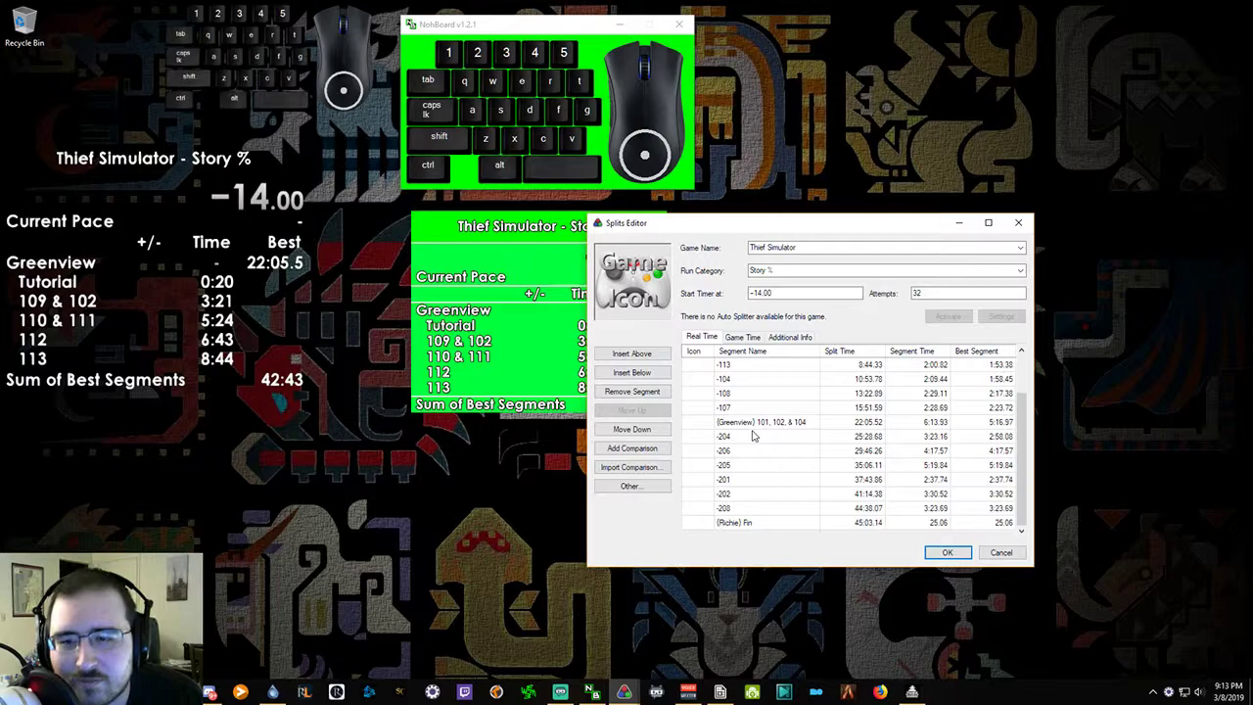
left_click(946, 553)
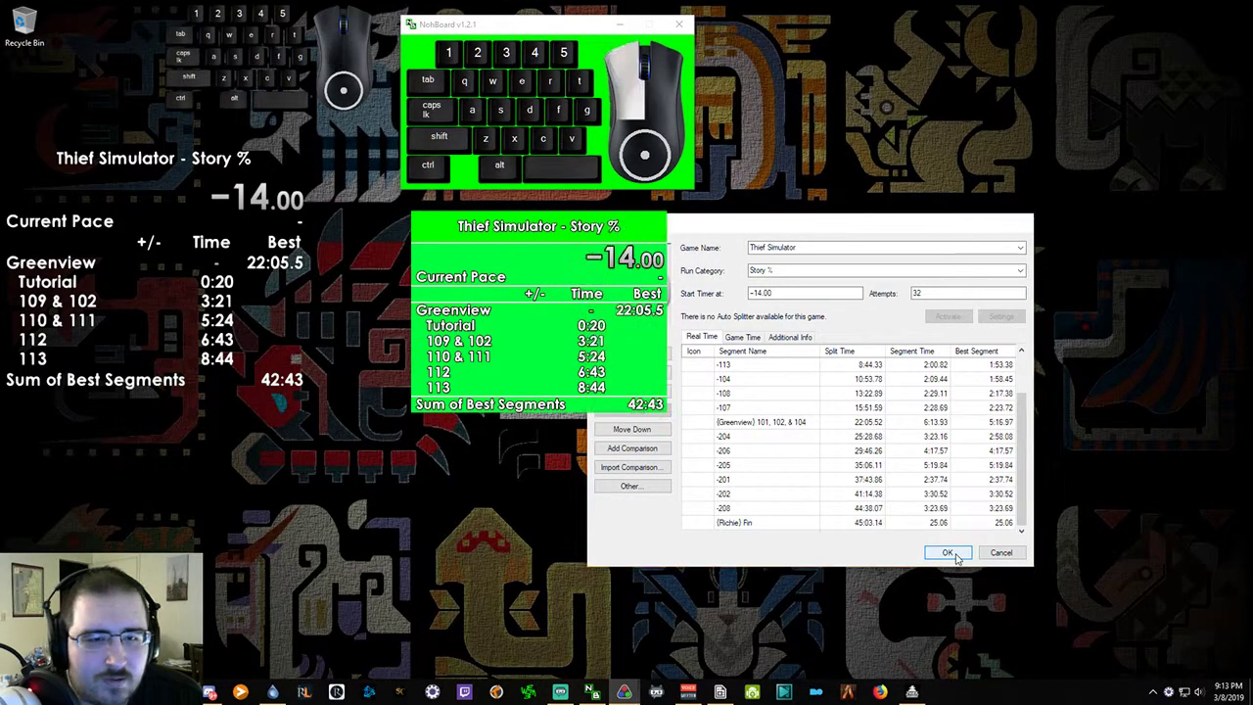
Open the layout editor for the timer and move it clear of the stream overlay
right_click(573, 280)
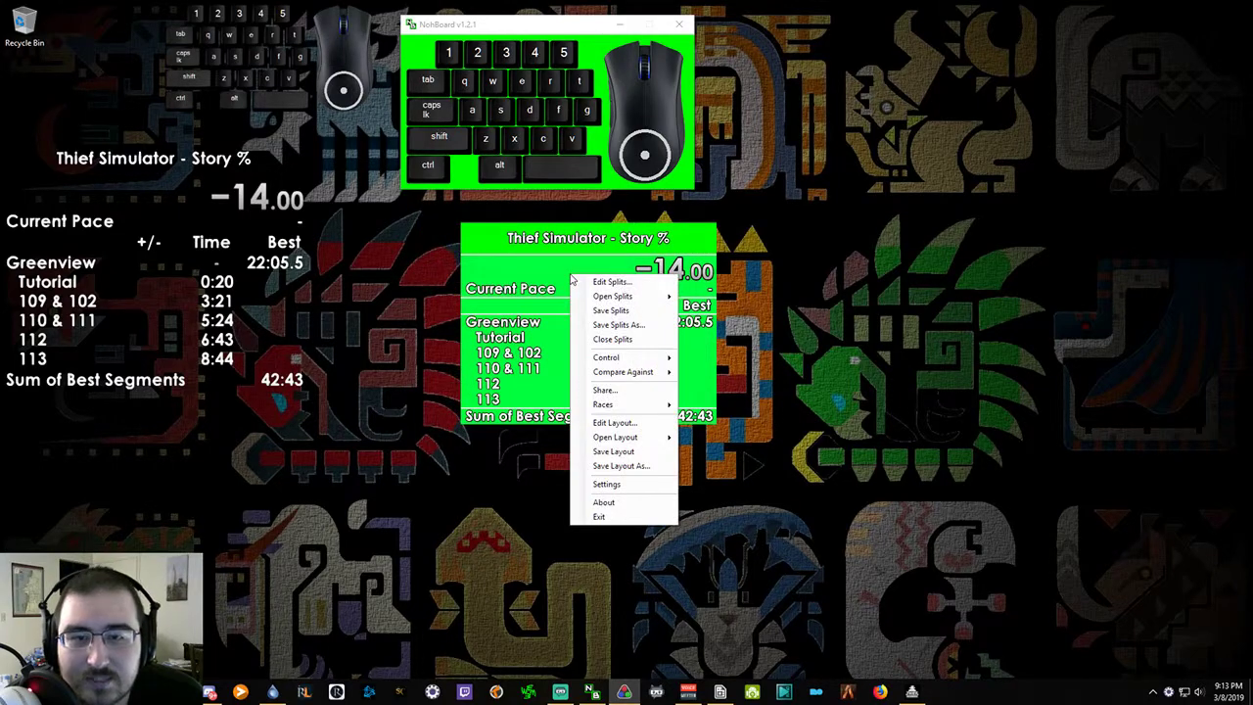
left_click(639, 423)
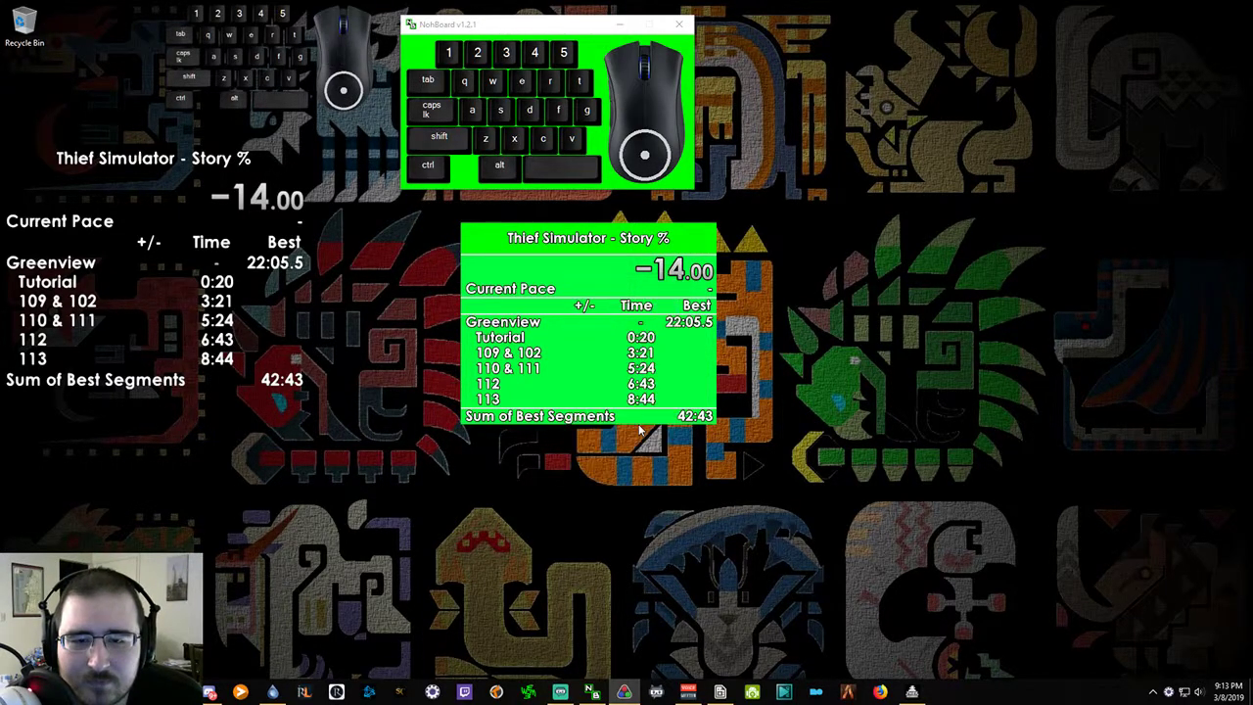
left_click_drag(311, 150, 880, 218)
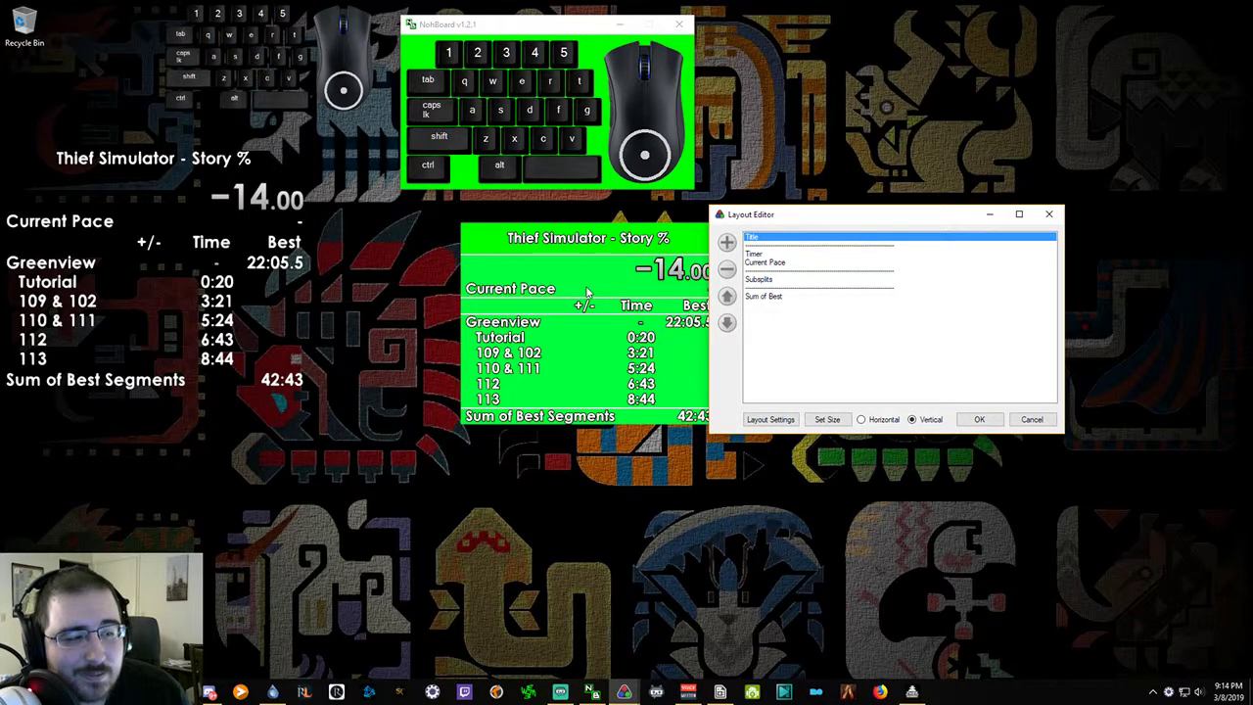
left_click(587, 291)
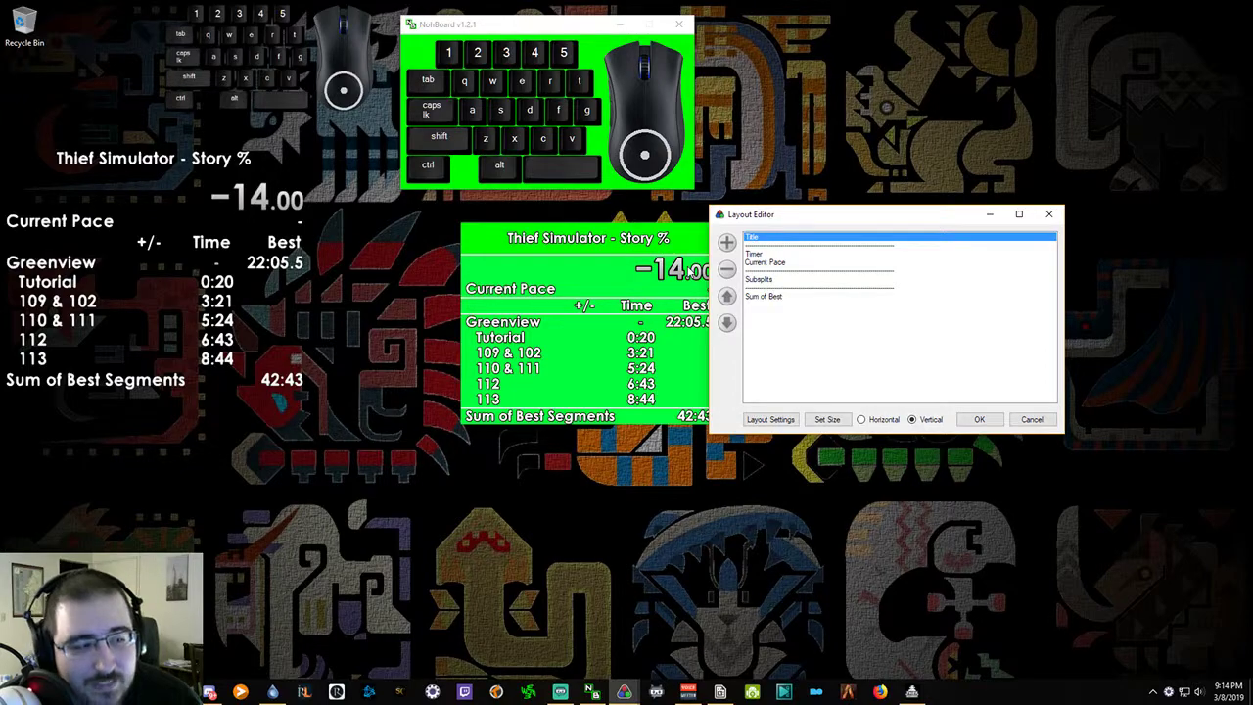
Open the layout settings and display the options for the Title component
left_click(769, 419)
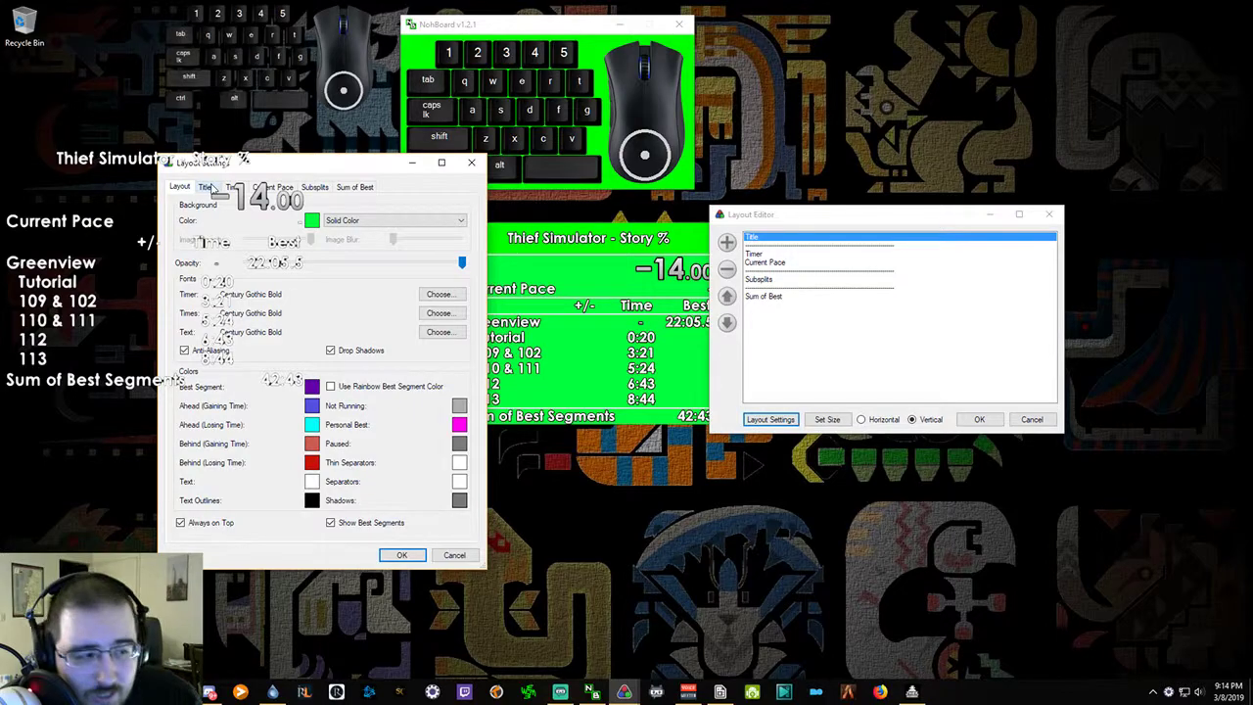
left_click(208, 187)
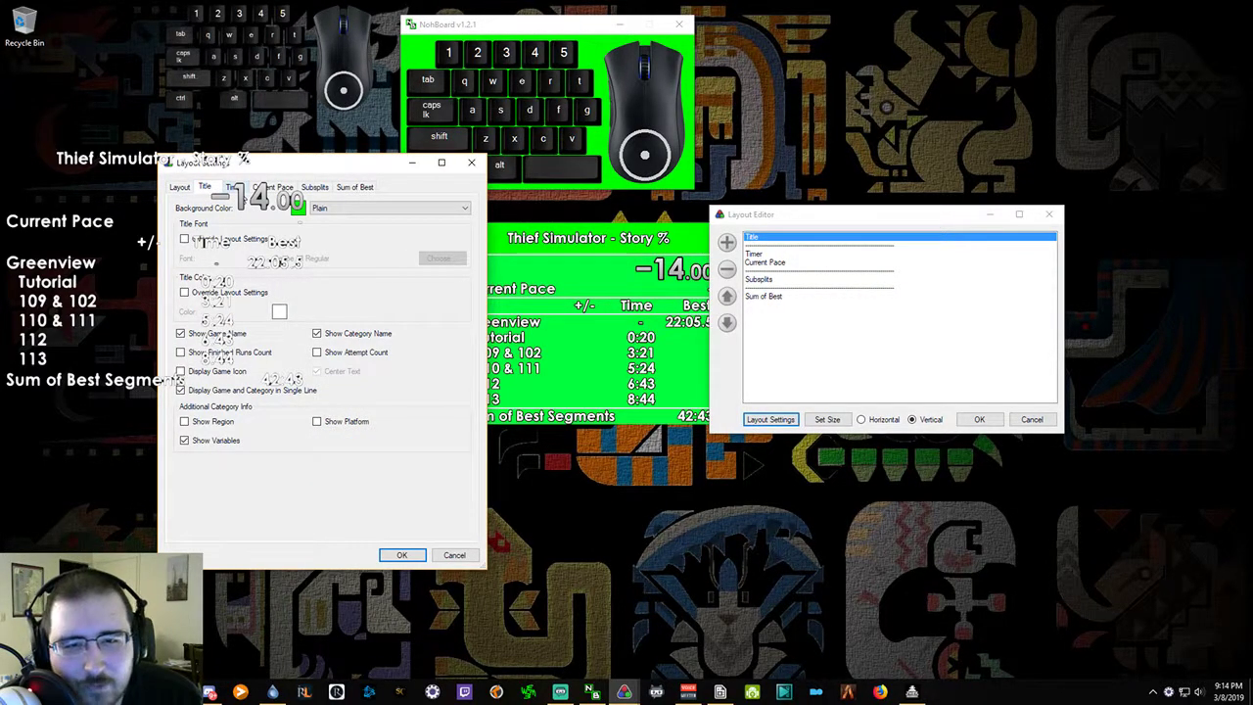
Display the layout options of the Timer, Current Pace and Subsplits components in turn
left_click(233, 190)
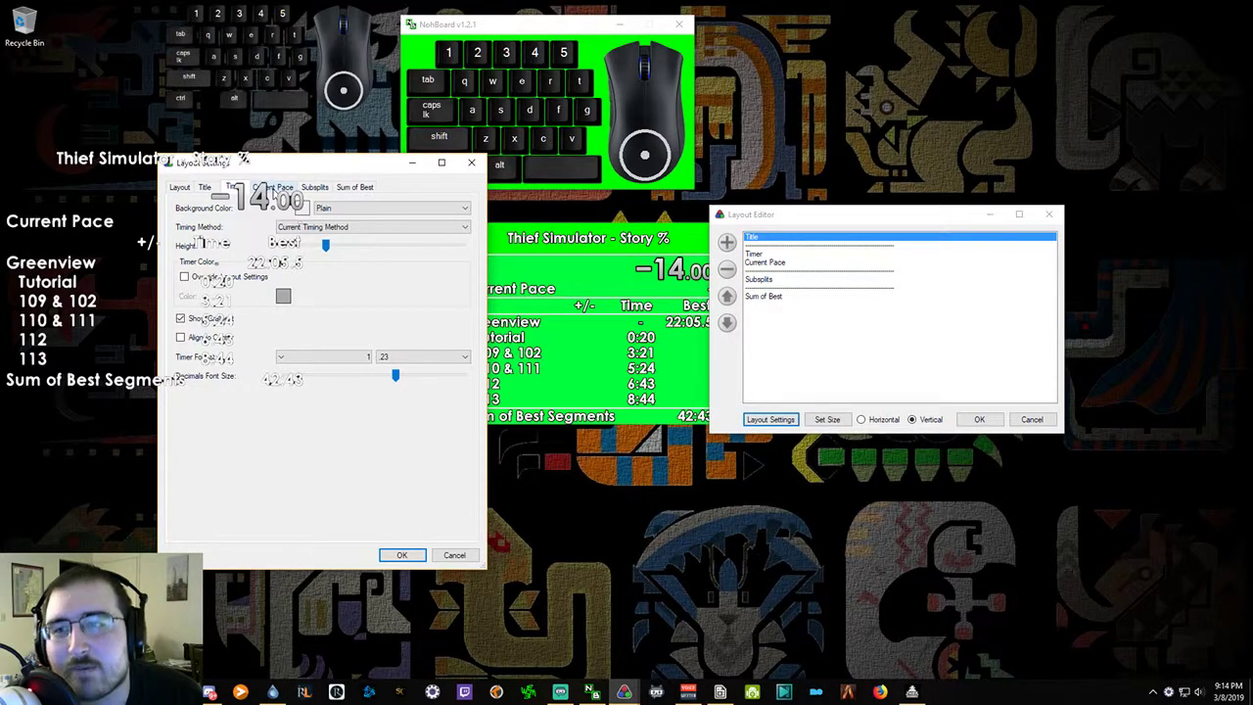
left_click(274, 186)
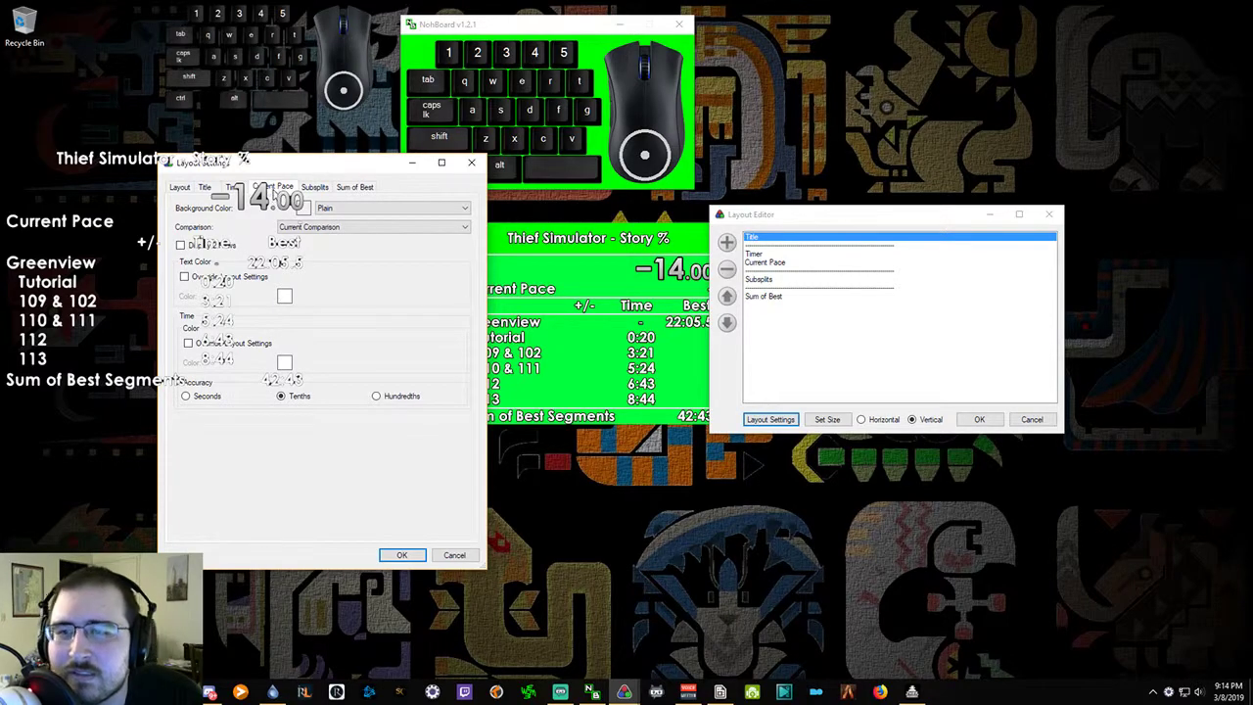
left_click(312, 187)
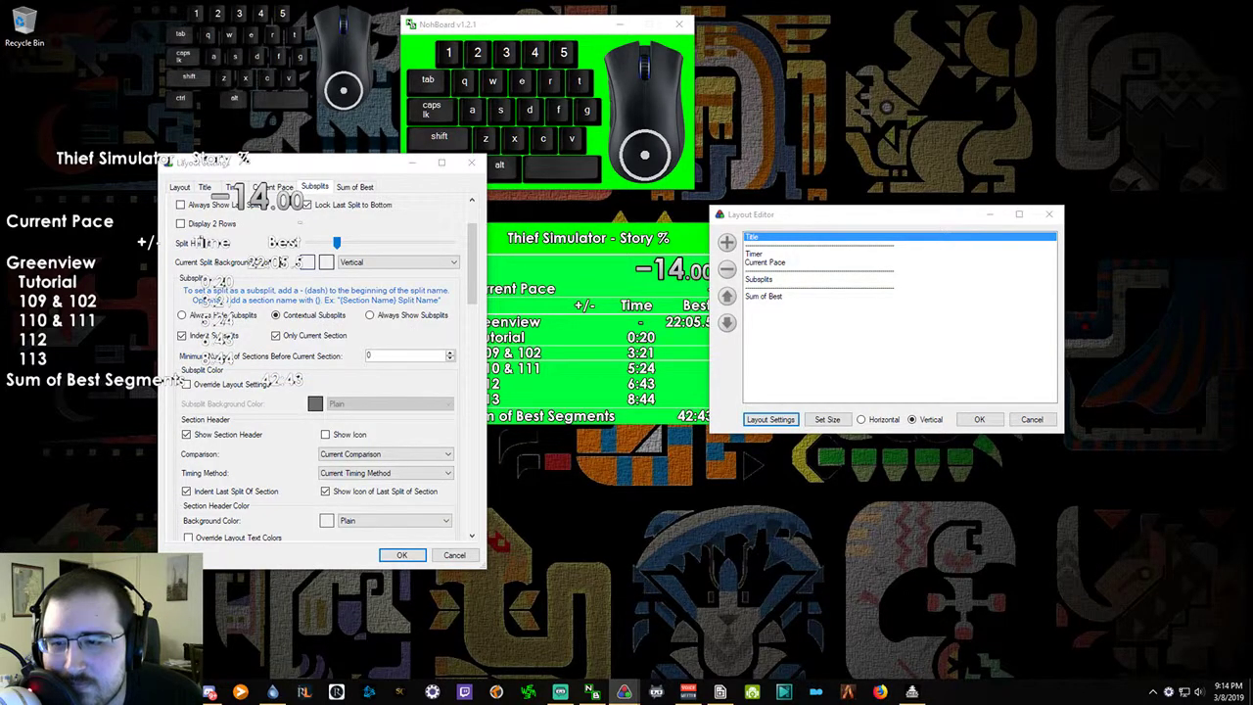
Examine the Subsplits options from the section header, section timer and accuracy settings through to the +/-, Time and Best column definitions
scroll(323, 372, "down", 2)
scroll(324, 372, "down", 2)
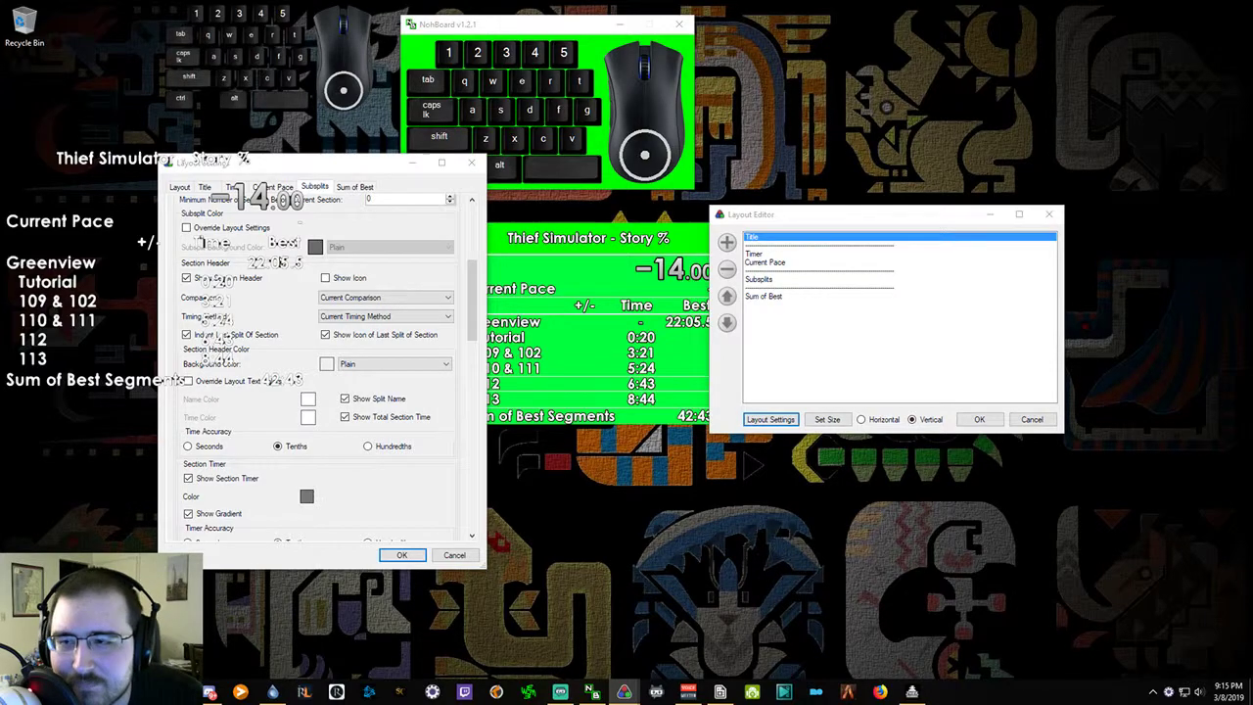
scroll(323, 372, "down", 2)
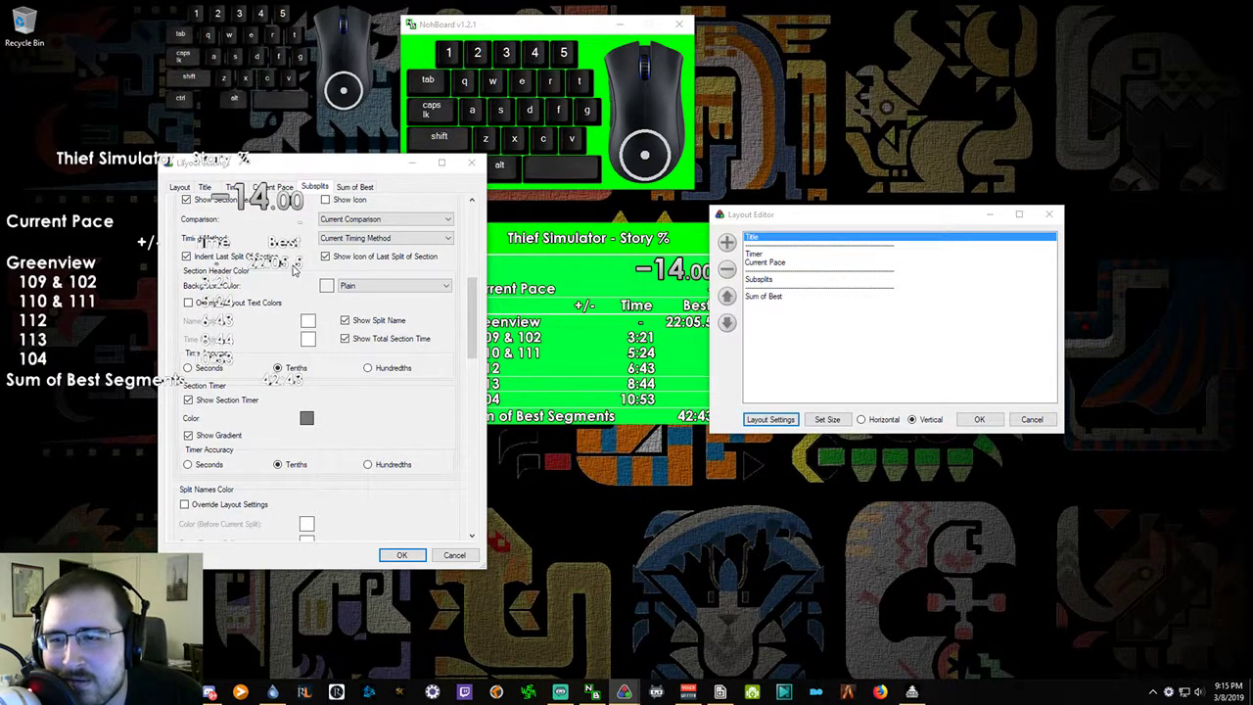
scroll(293, 272, "down", 2)
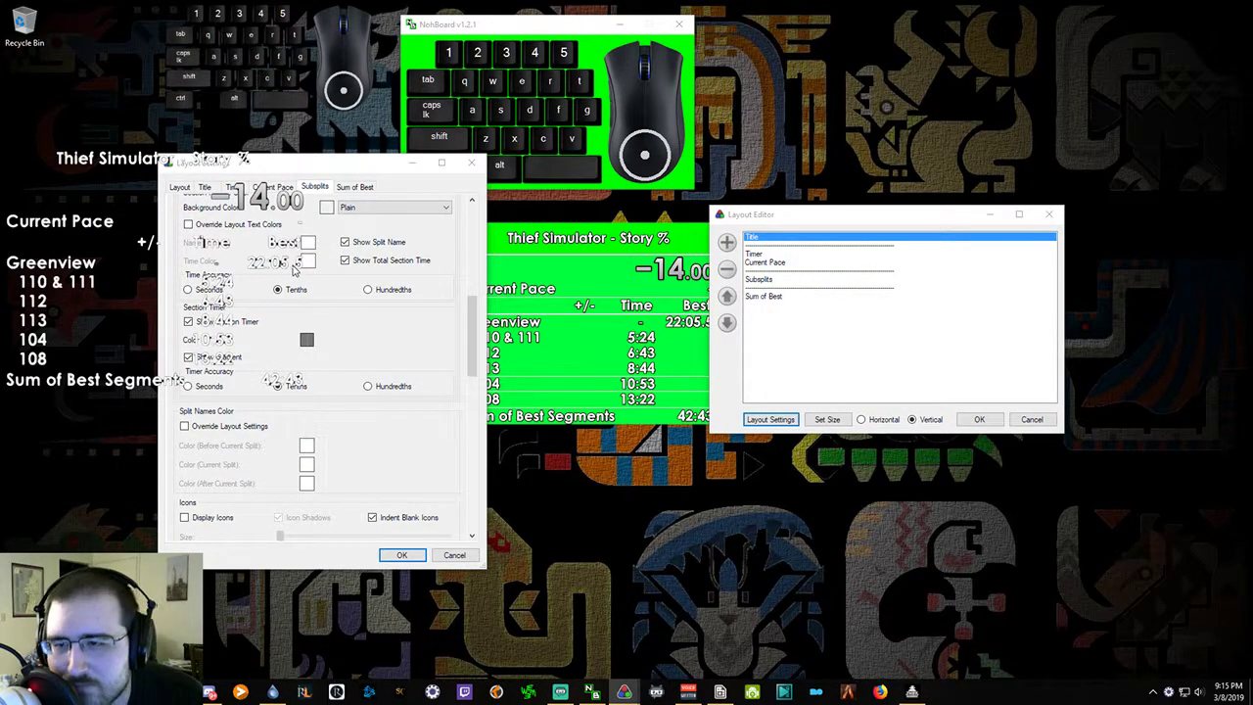
scroll(294, 272, "down", 2)
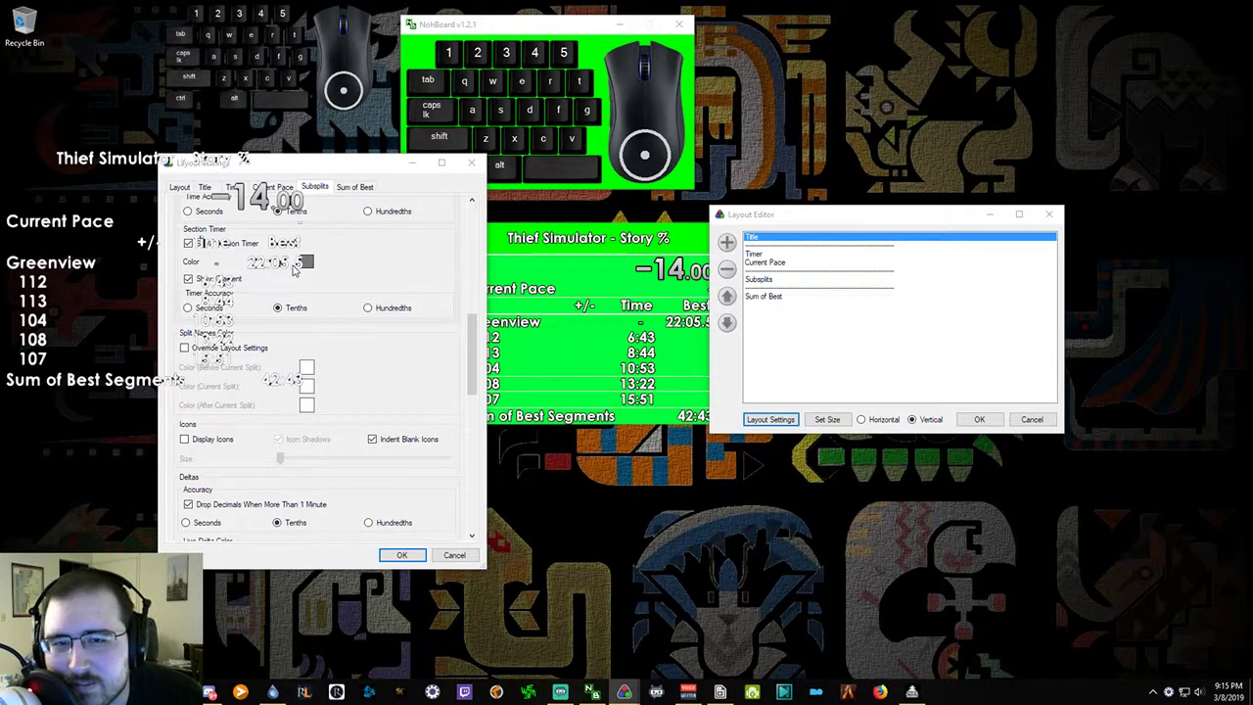
scroll(293, 271, "down", 2)
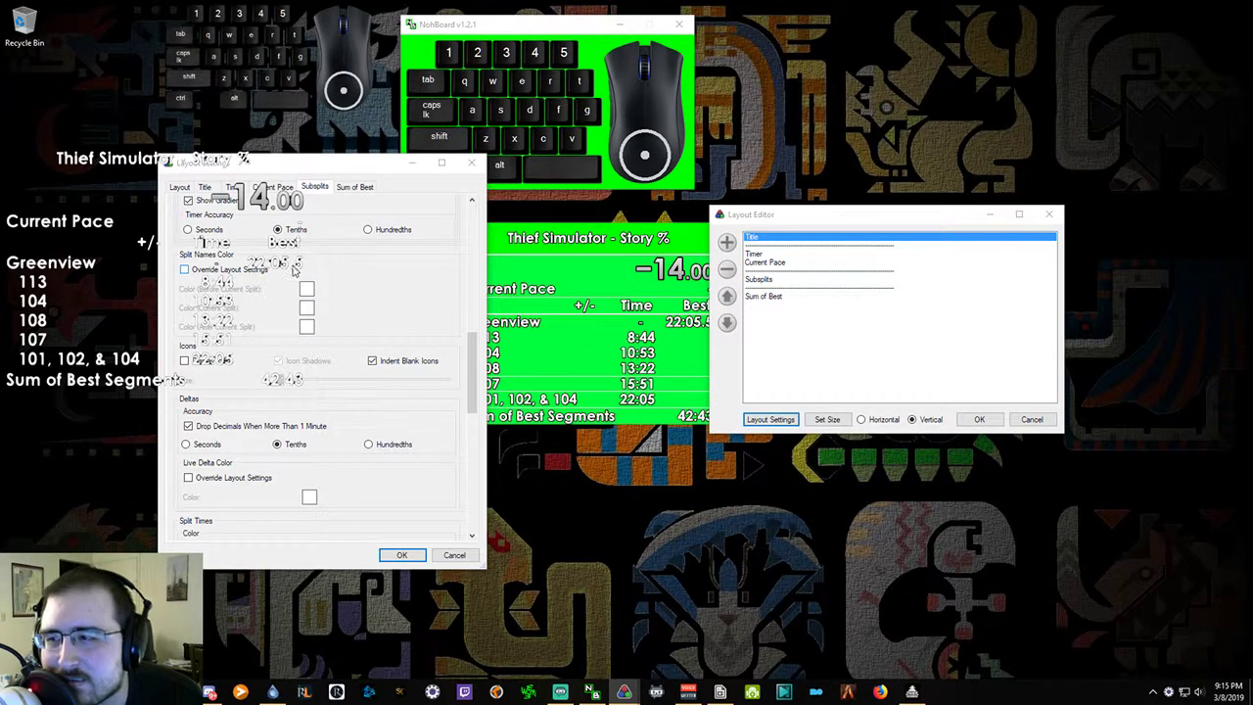
scroll(294, 272, "down", 2)
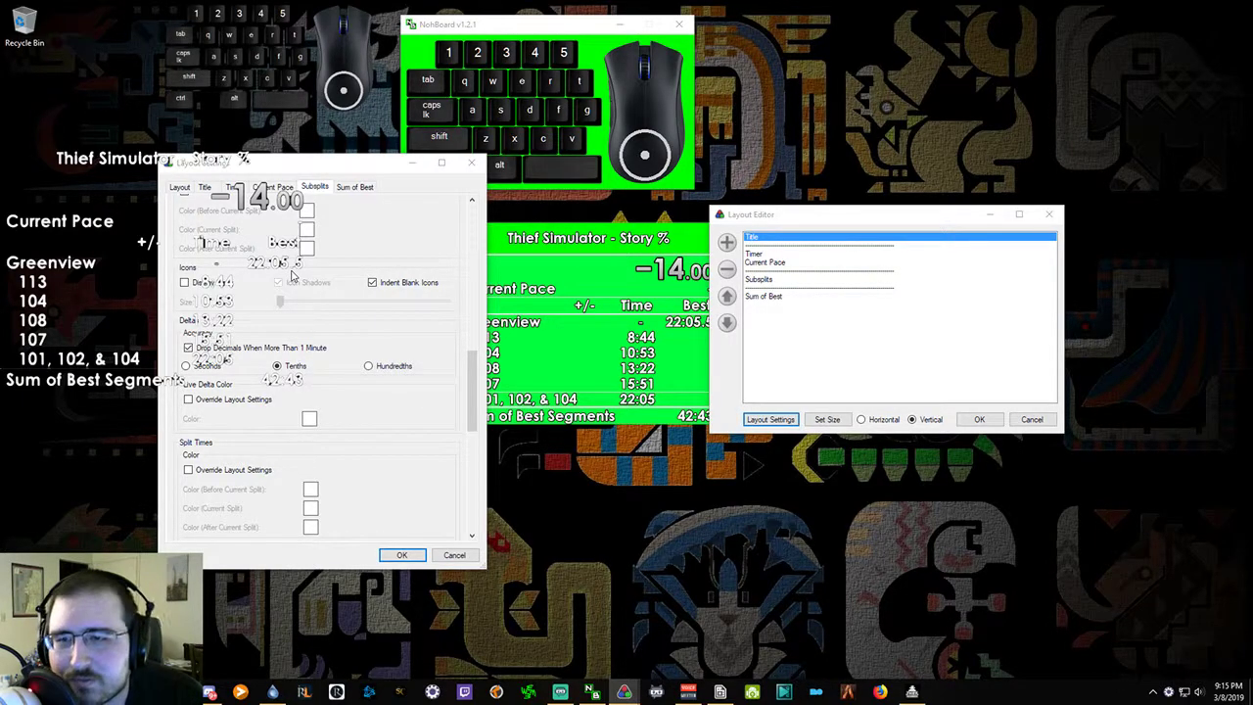
scroll(291, 277, "down", 2)
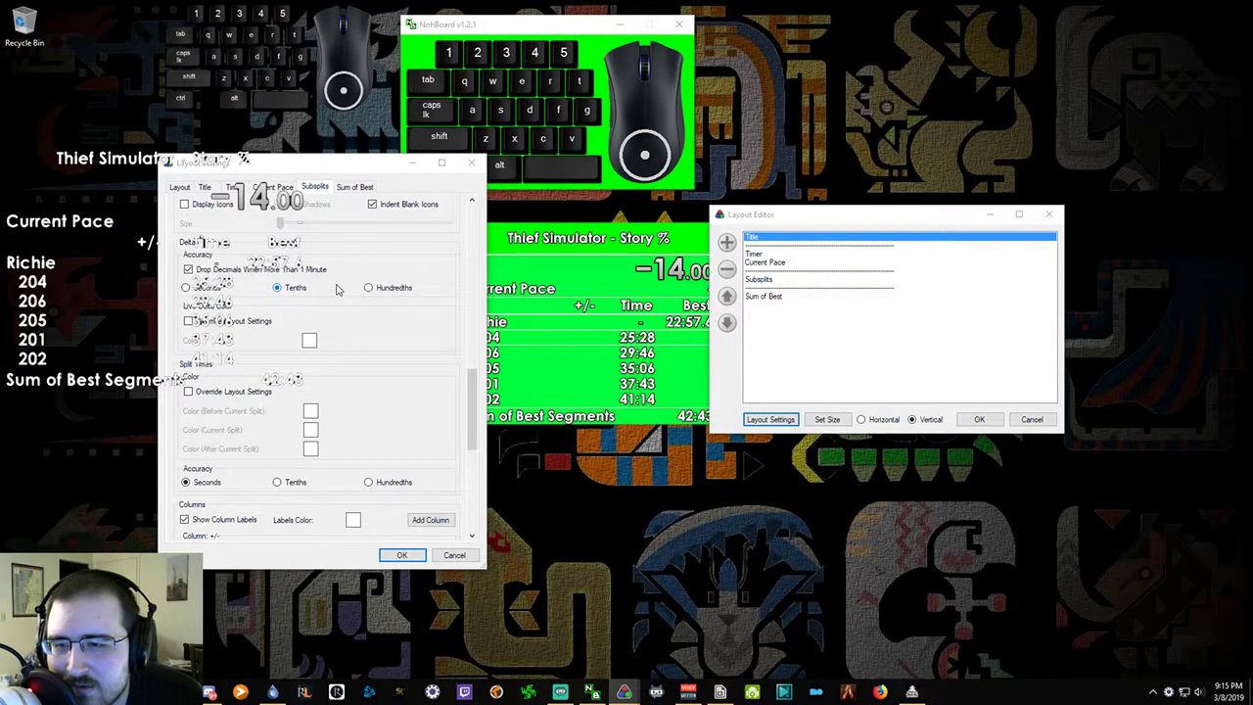
scroll(335, 289, "down", 3)
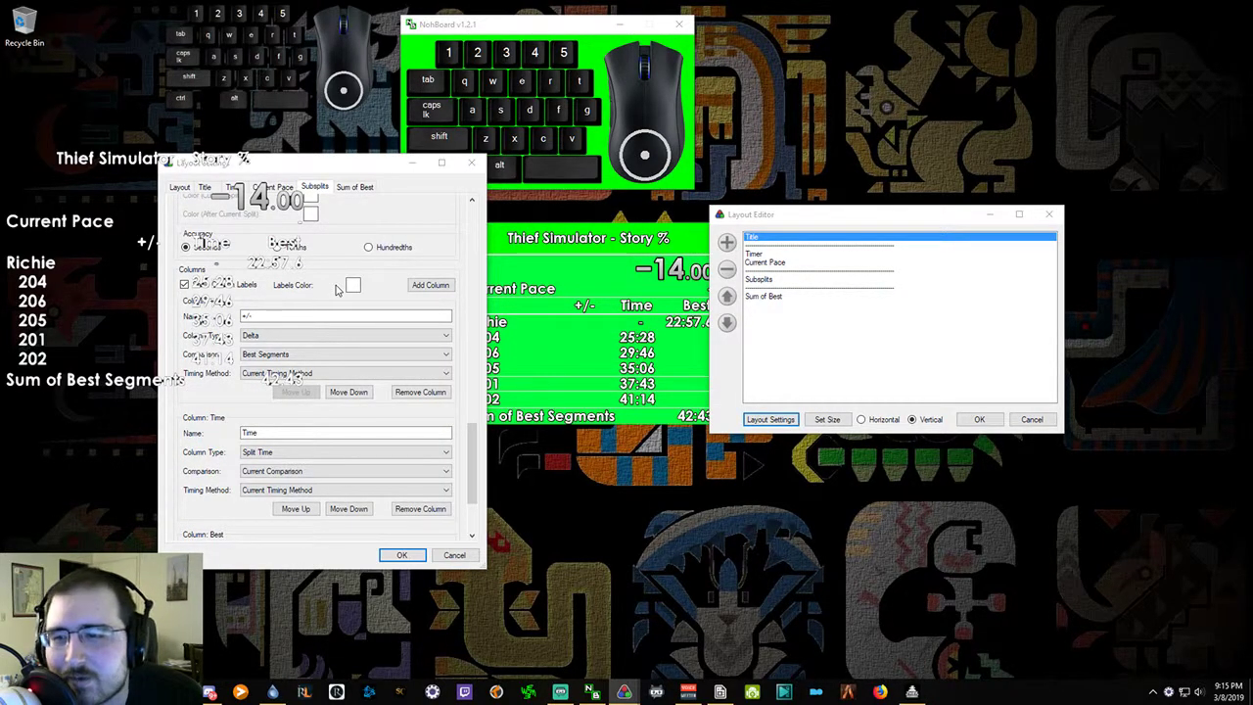
scroll(336, 289, "down", 2)
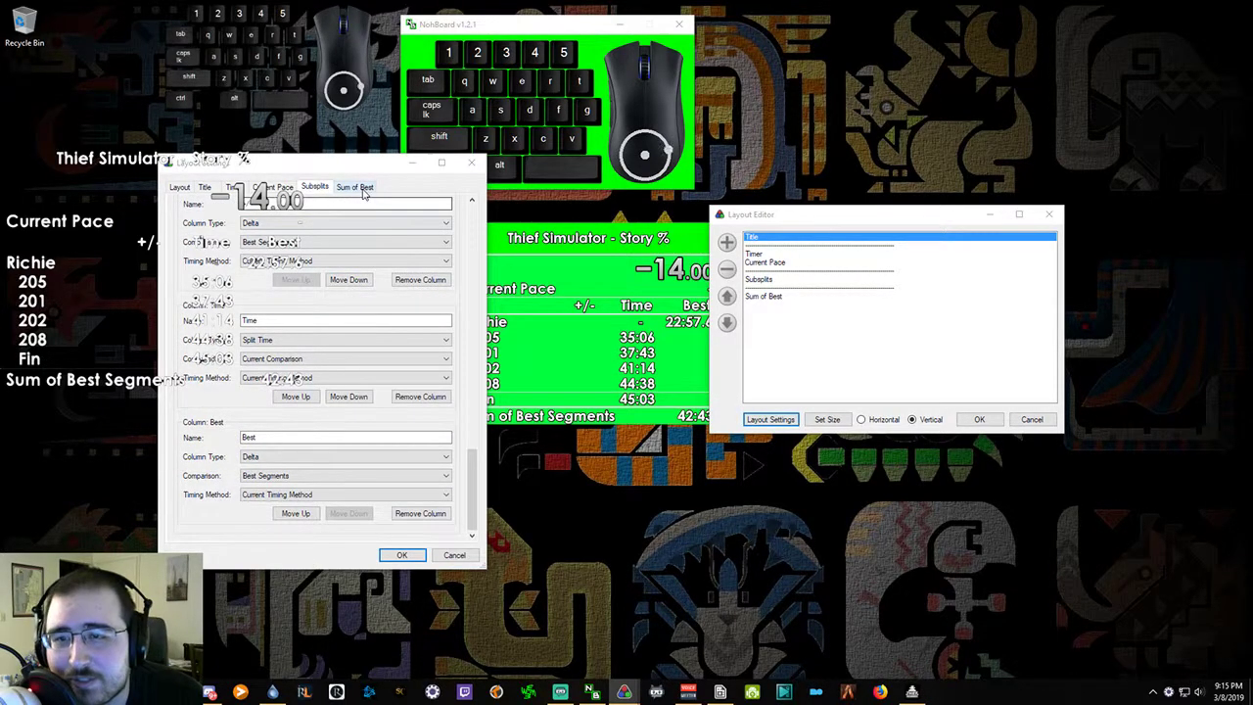
Check the Sum of Best and general layout options, and close the layout settings and layout editor by accepting both
left_click(359, 189)
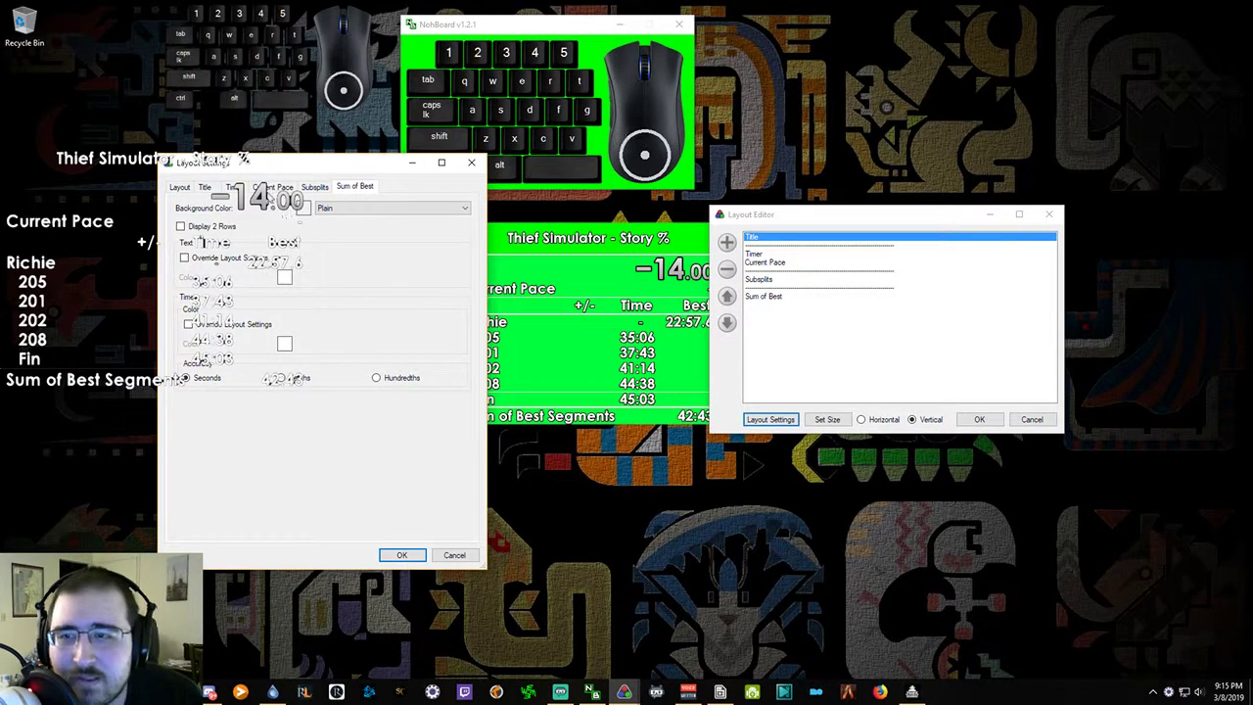
left_click(314, 186)
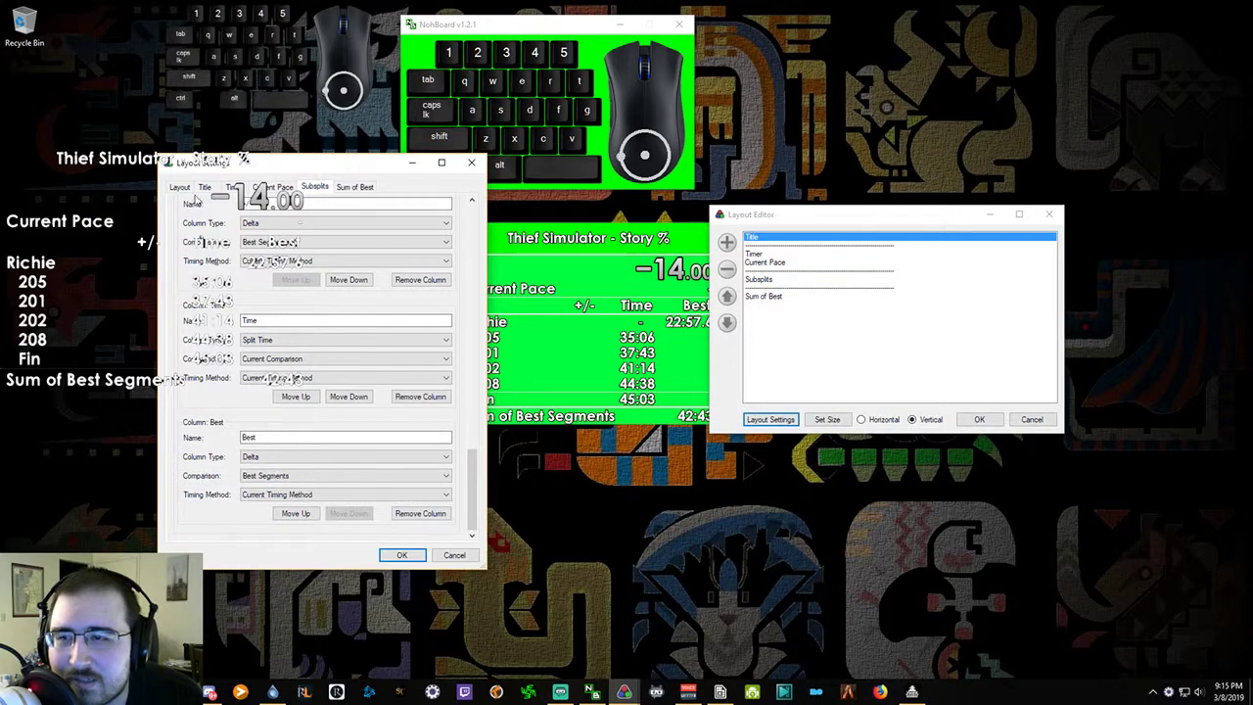
left_click(173, 188)
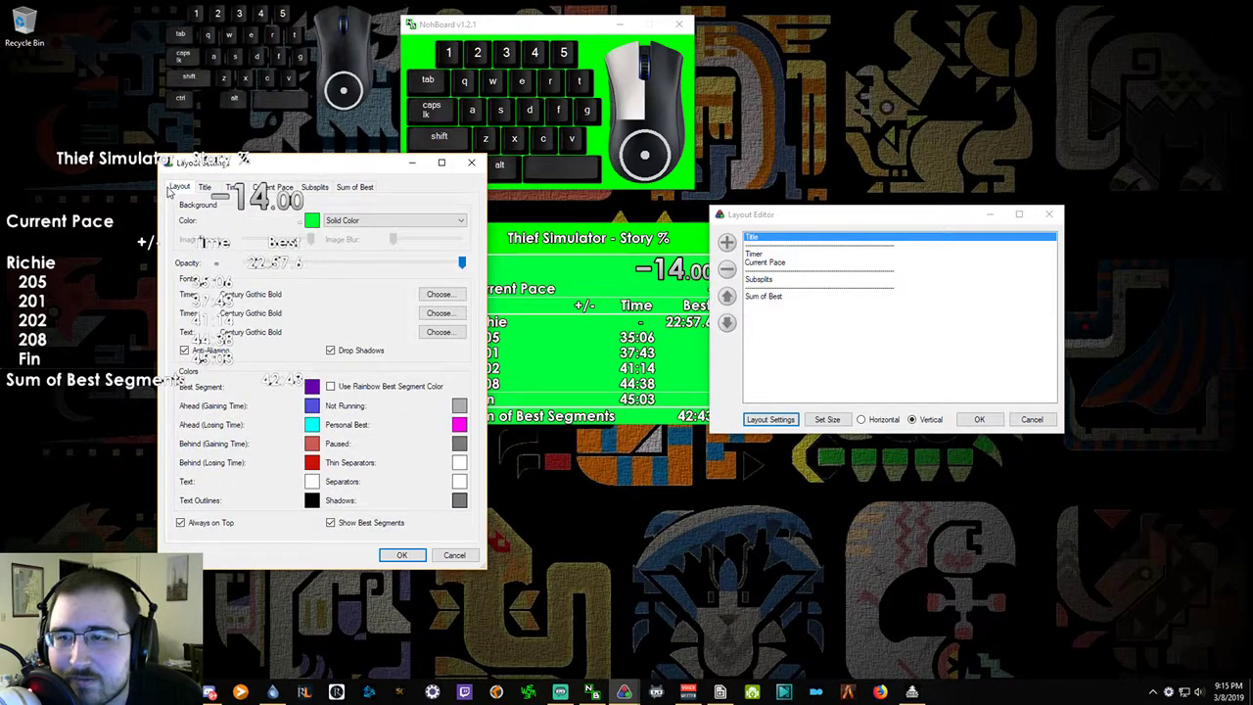
left_click(400, 555)
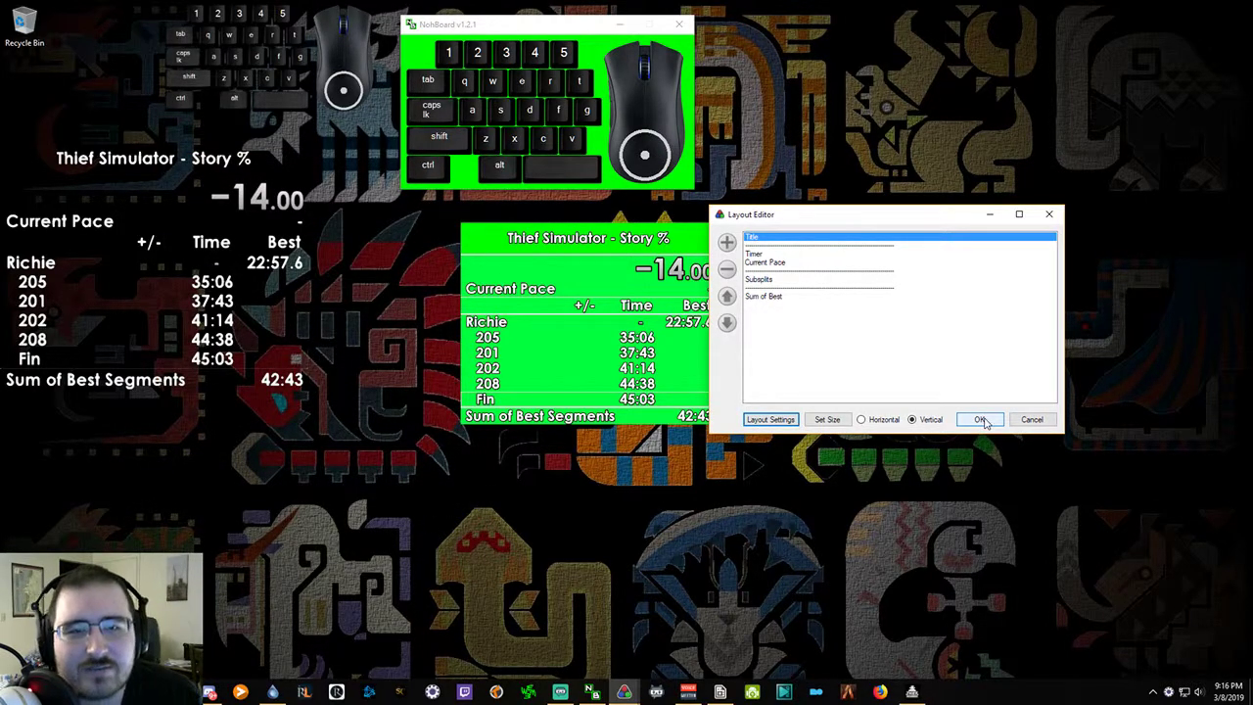
left_click(979, 419)
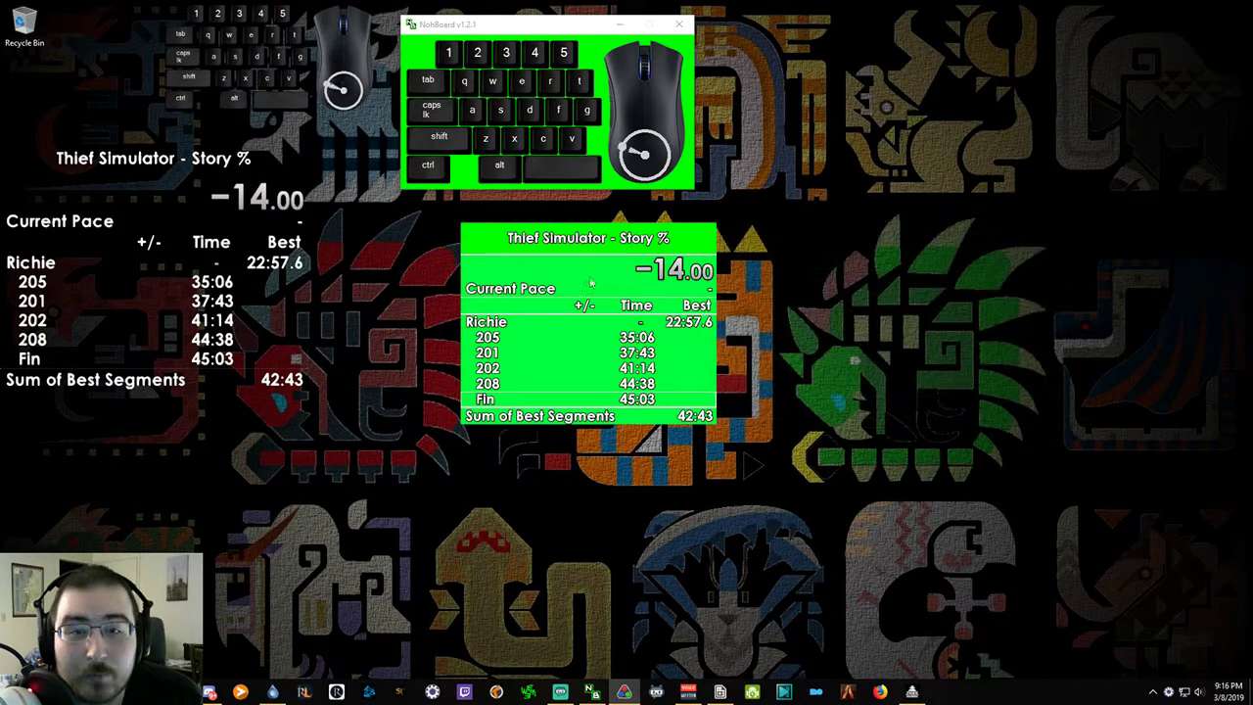
Switch to NohBoard, inspect the available keyboard categories, definitions and styles for loading, and close the dialog with the current selection
right_click(594, 58)
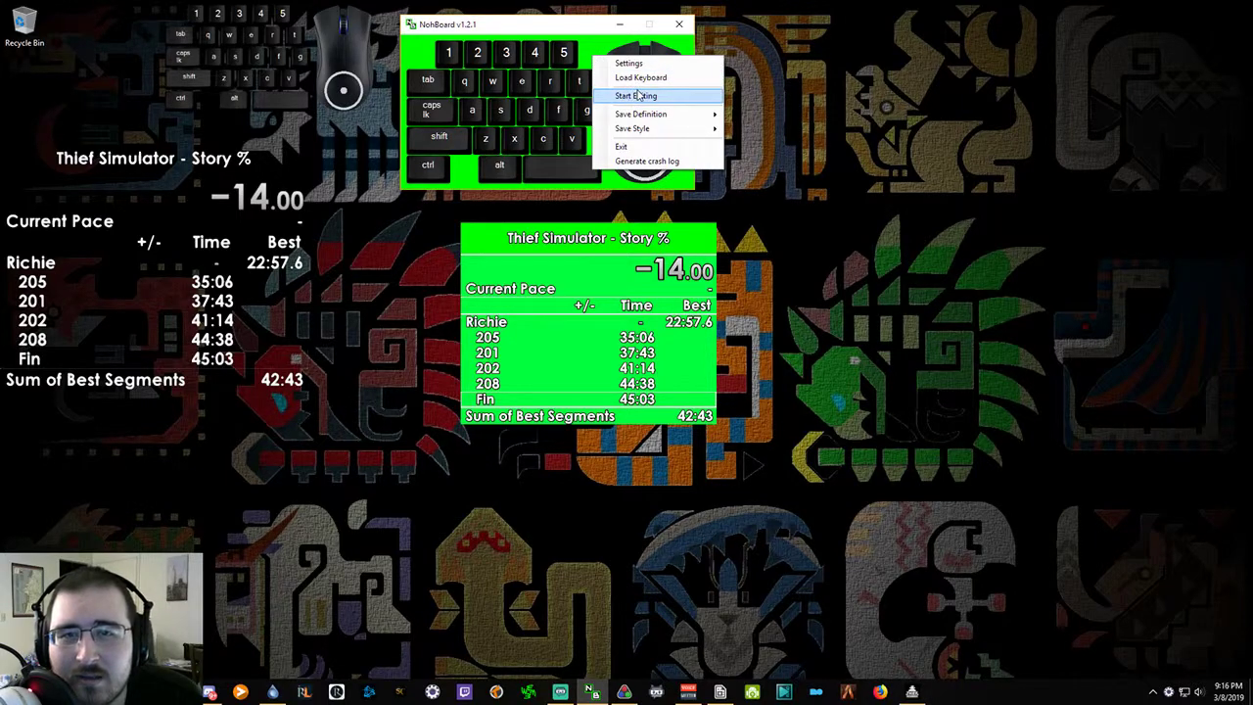
mouse_move(666, 116)
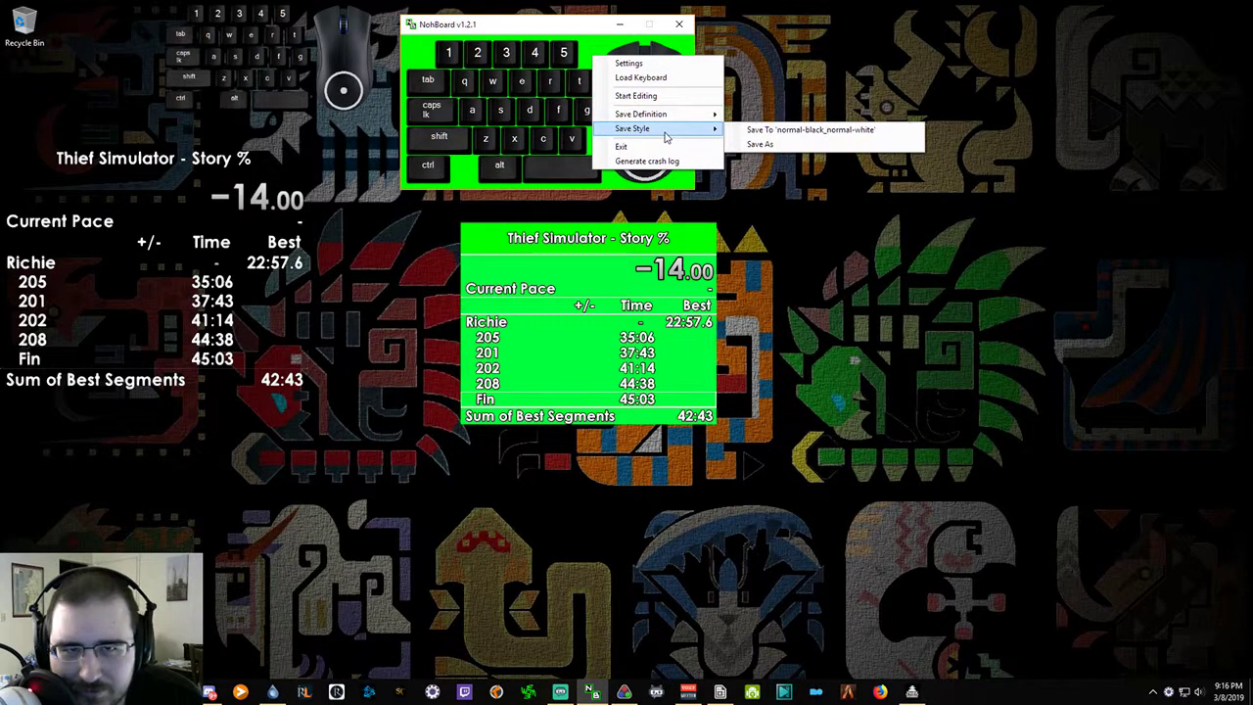
left_click(661, 78)
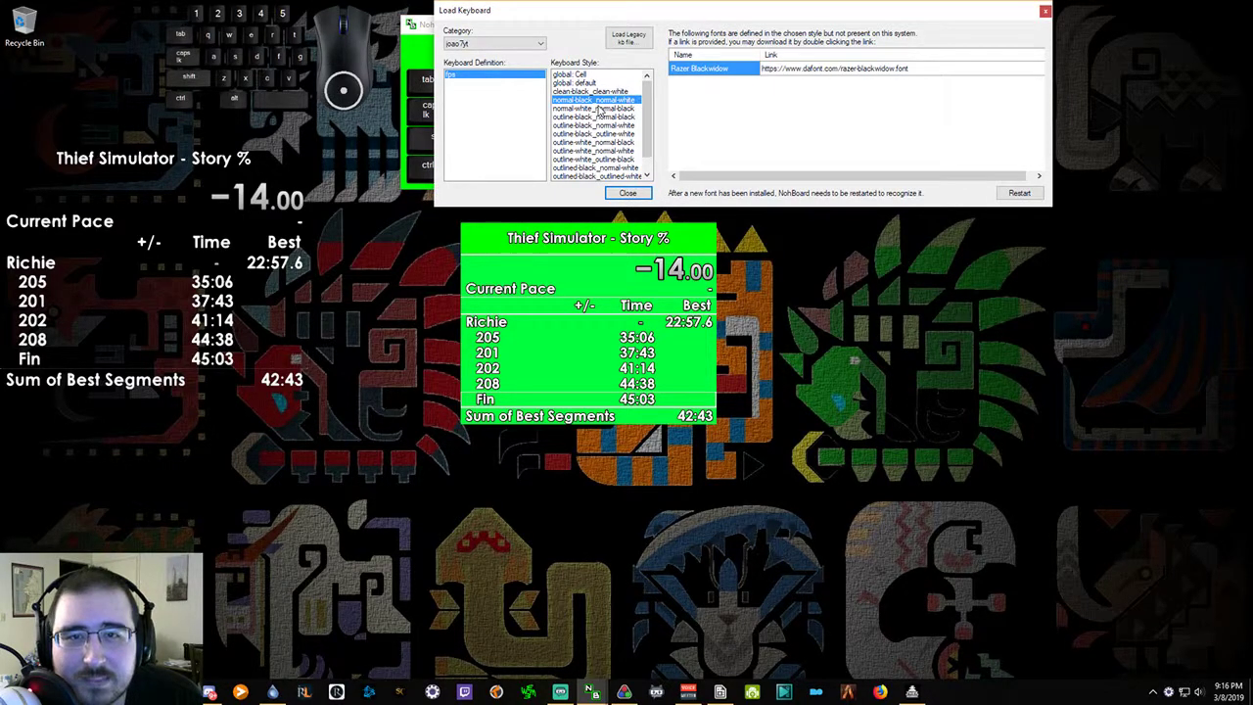
left_click(519, 45)
left_click(486, 77)
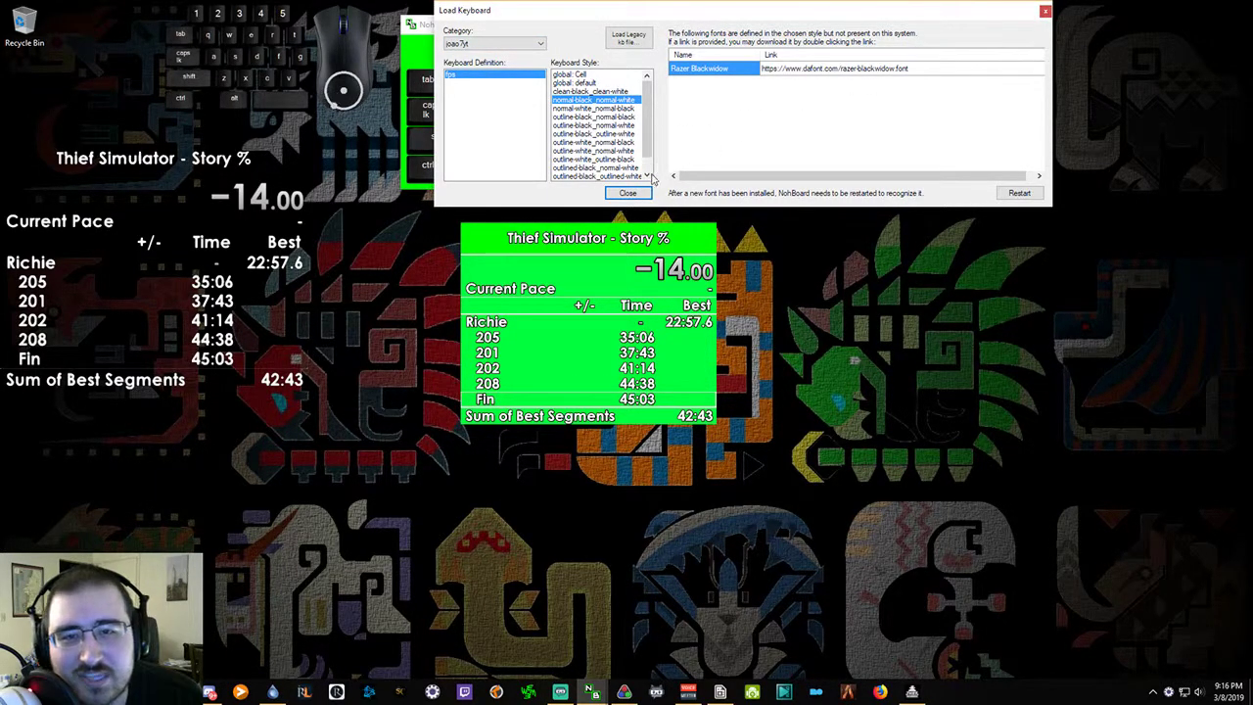
left_click(627, 193)
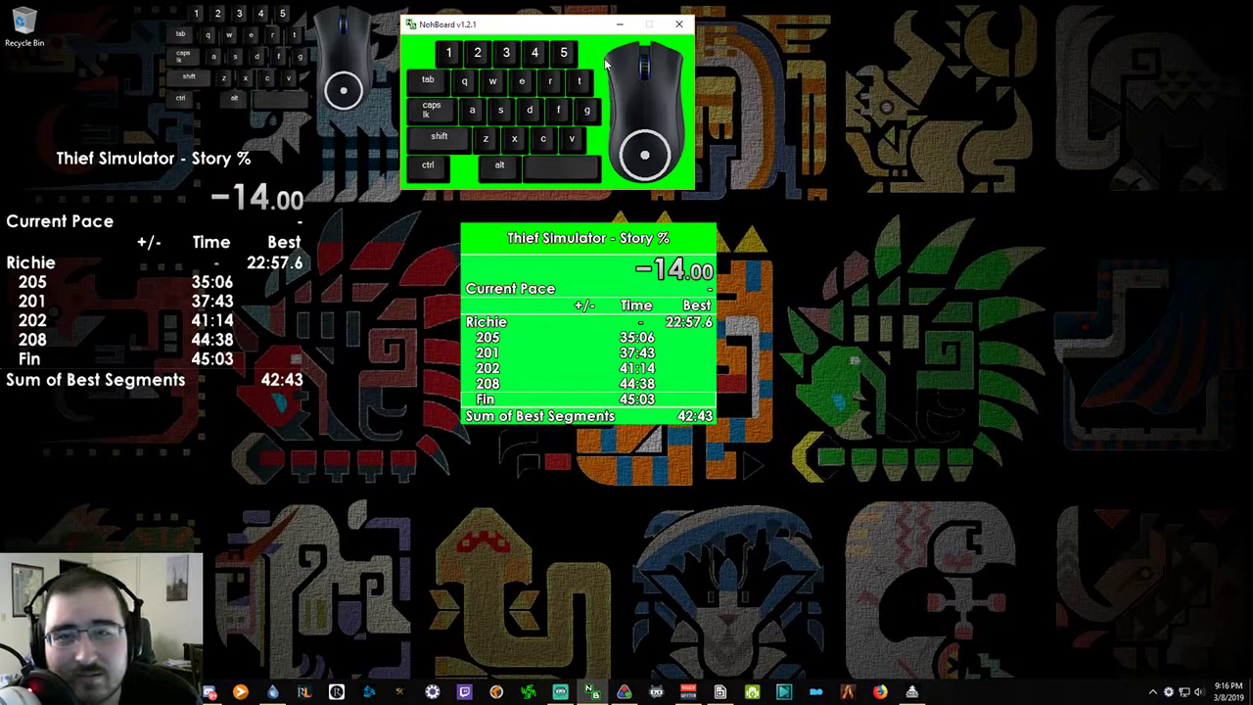
Test the NohBoard input display with the W and D keys and both mouse buttons over the empty desktop
left_click(791, 131)
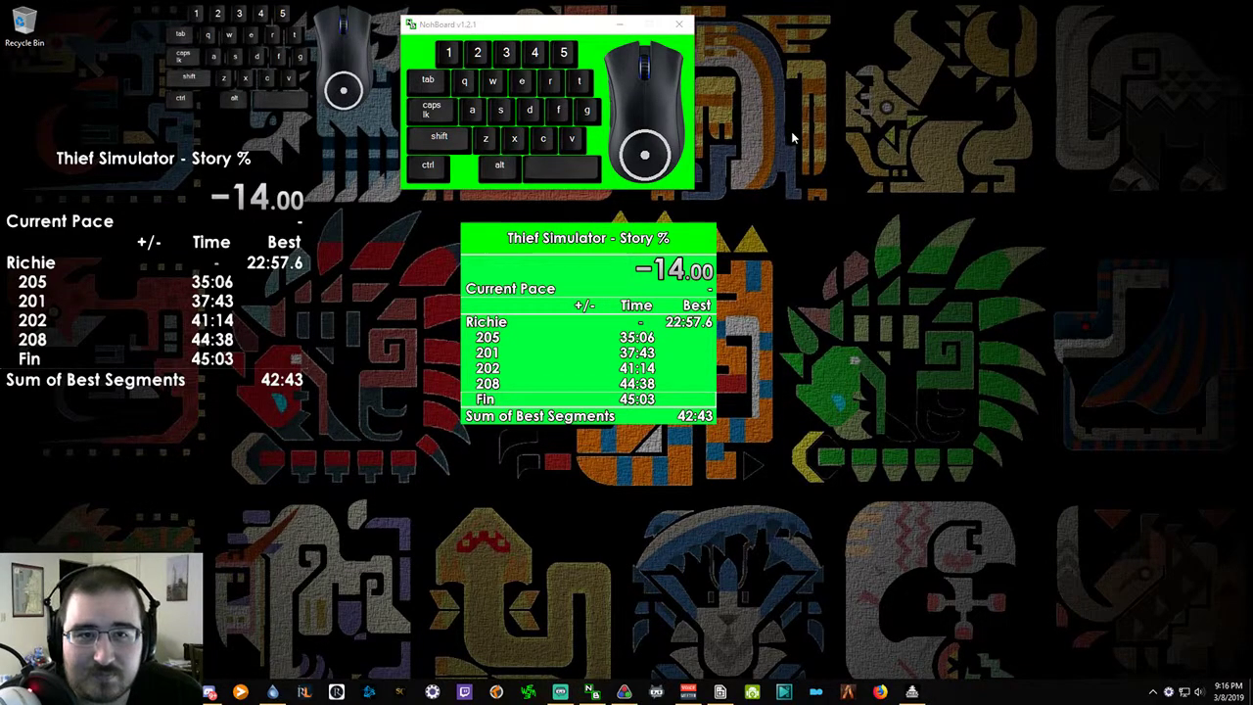
key("w")
key("d")
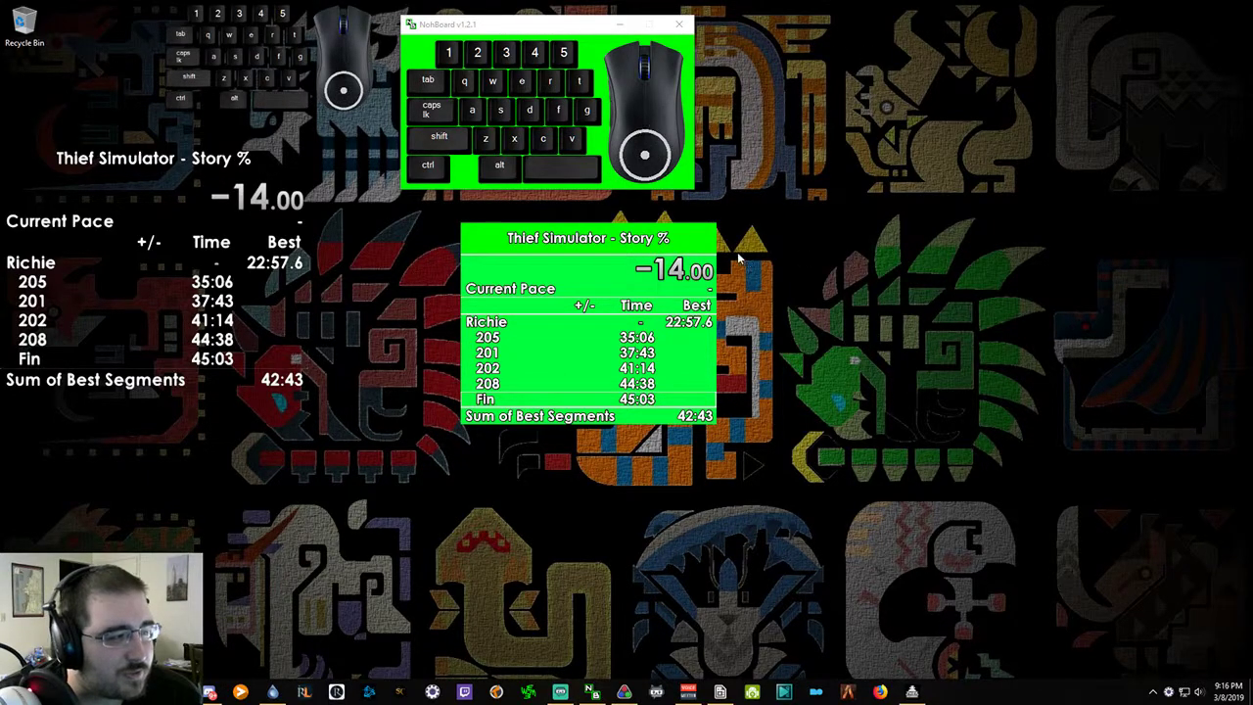
right_click(835, 157)
left_click(812, 55)
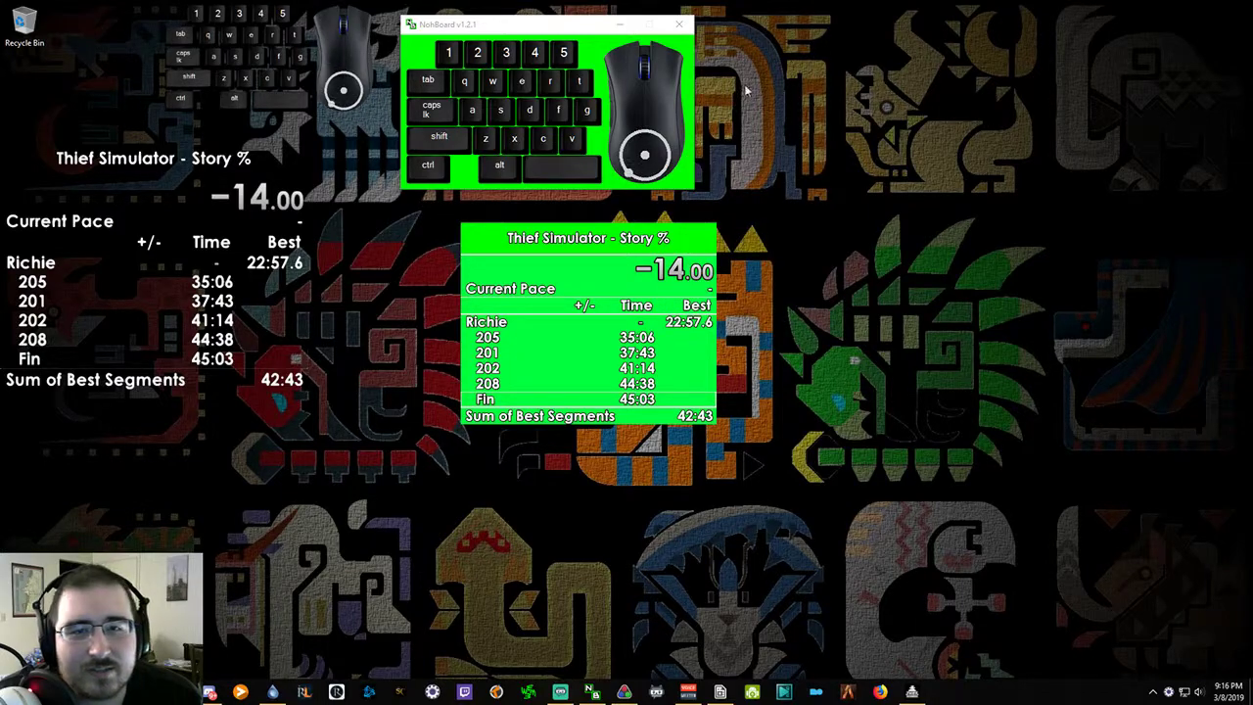
Turn on NohBoard's keyboard editing mode, look over its editing commands, and turn the mode off again
right_click(606, 50)
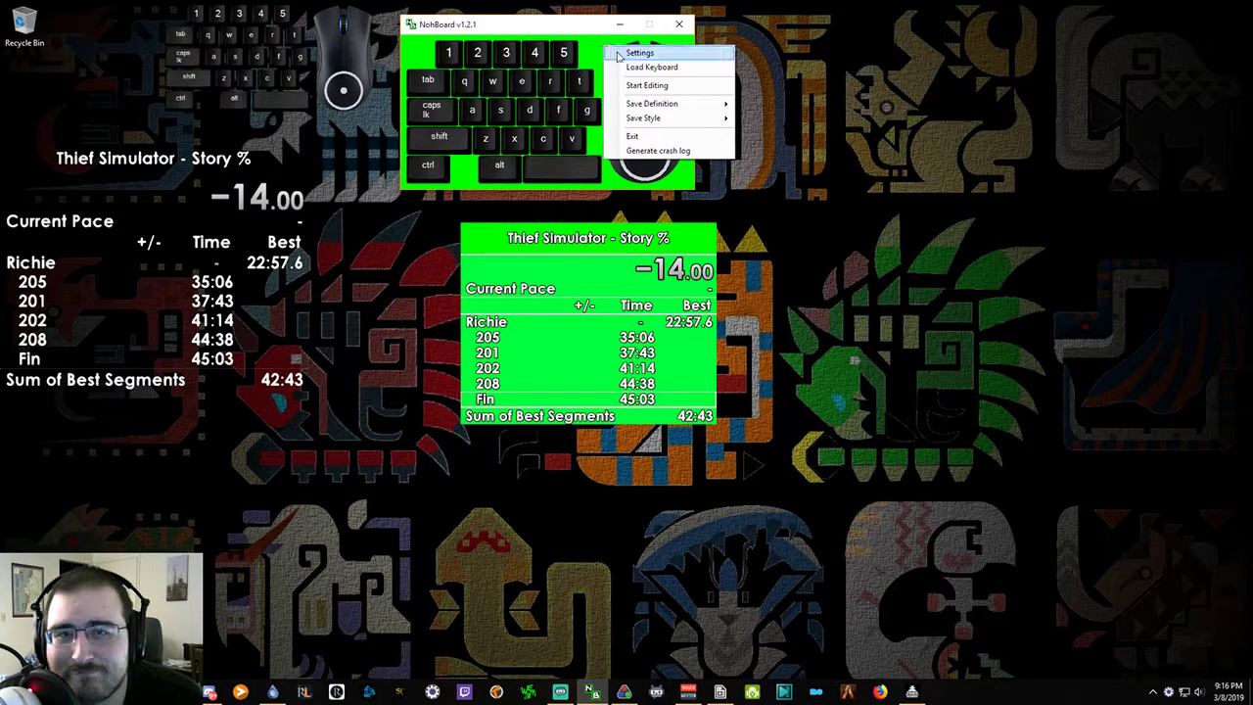
left_click(648, 86)
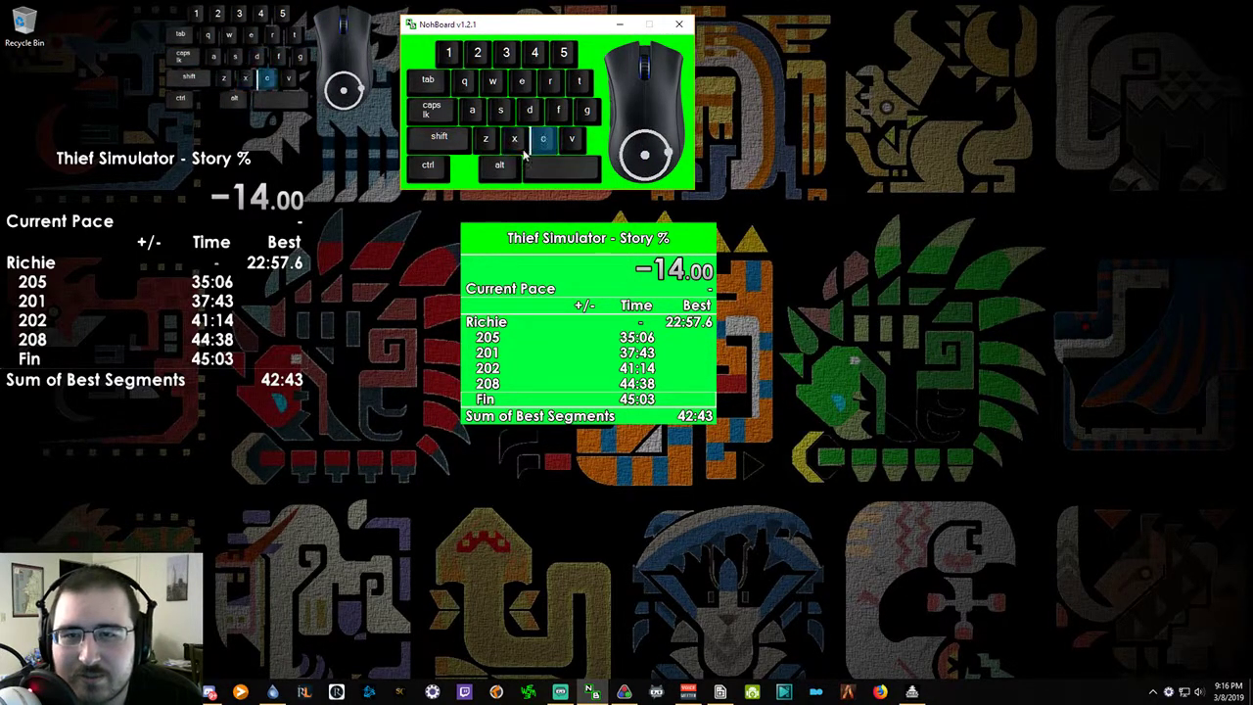
right_click(597, 49)
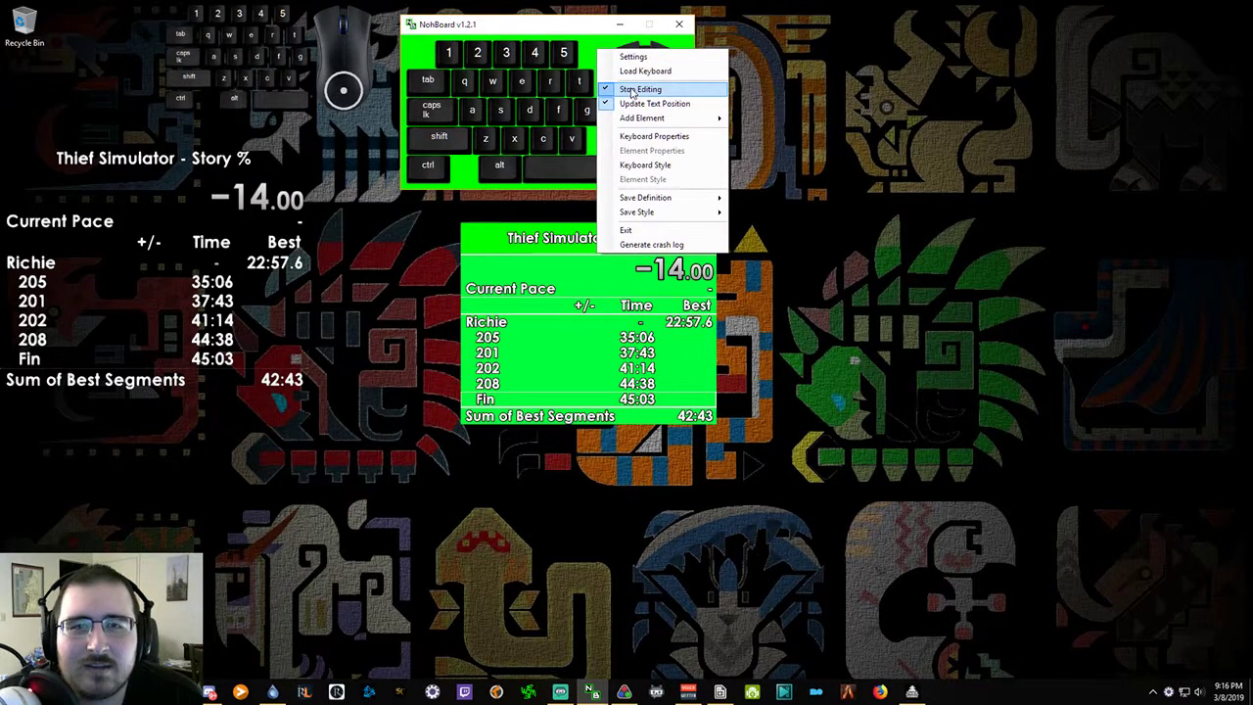
left_click(633, 90)
right_click(604, 52)
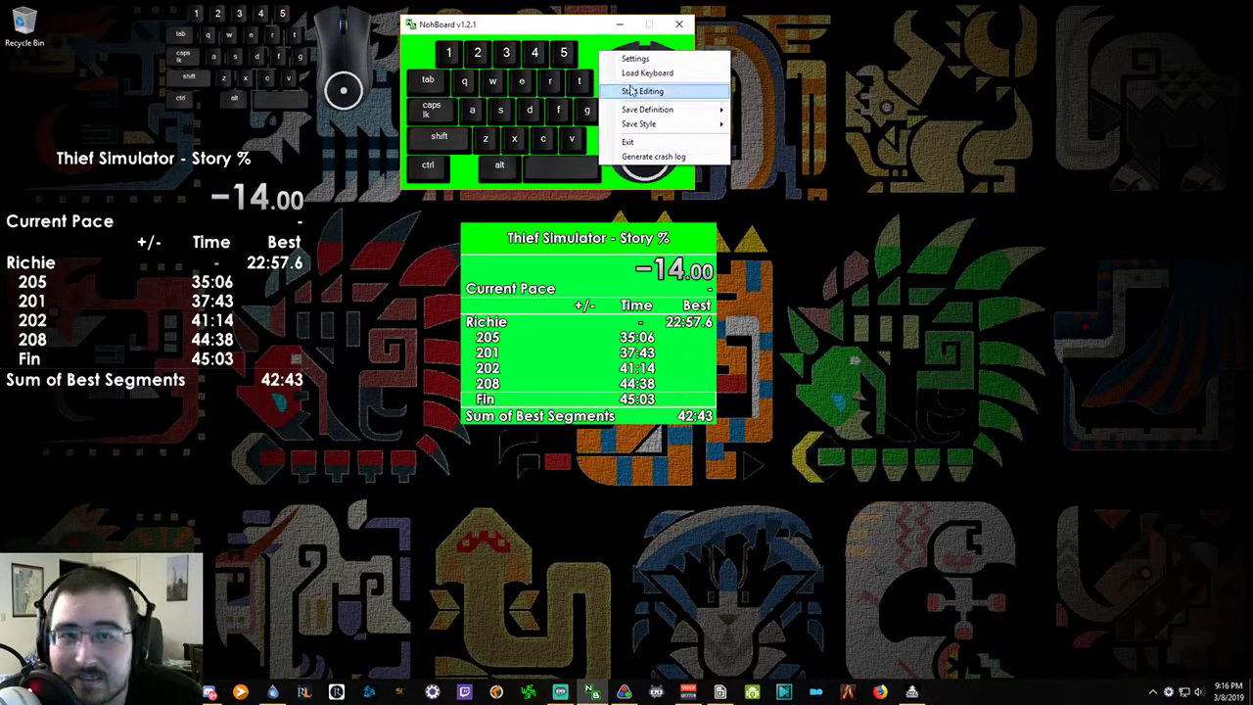
left_click(580, 31)
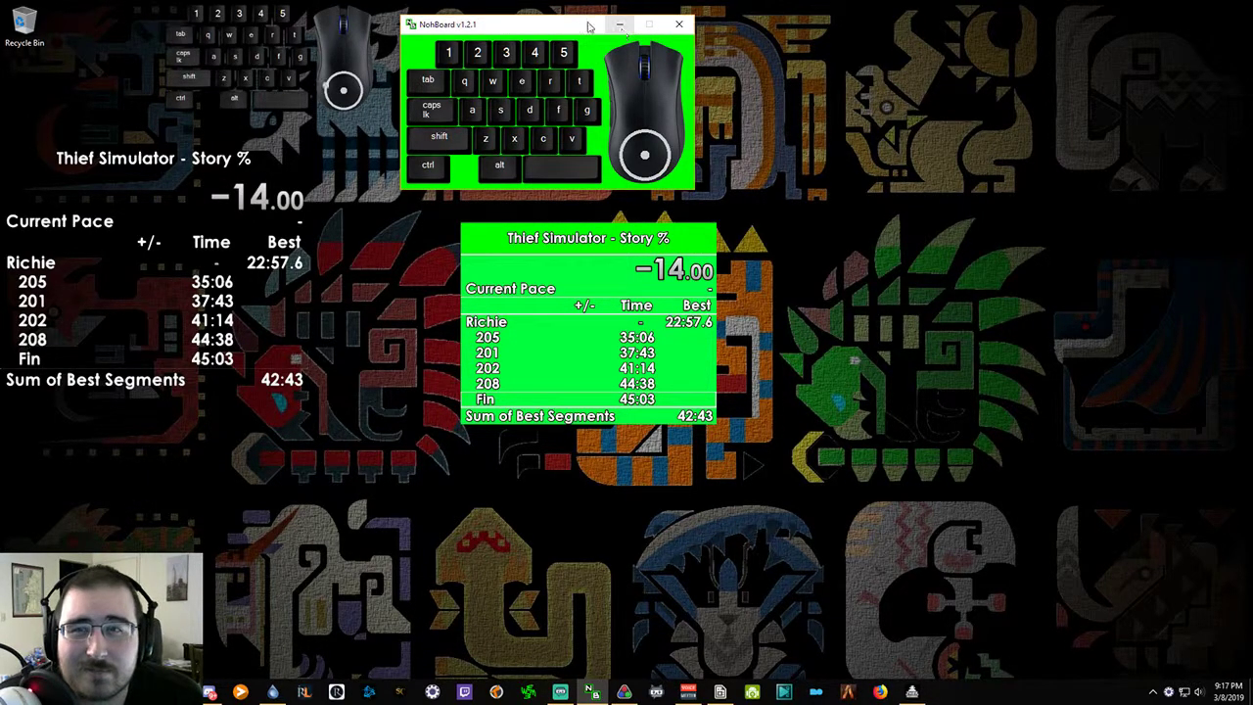
Demonstrate minimizing and restoring the NohBoard window, and move it off the visible desktop
left_click(620, 24)
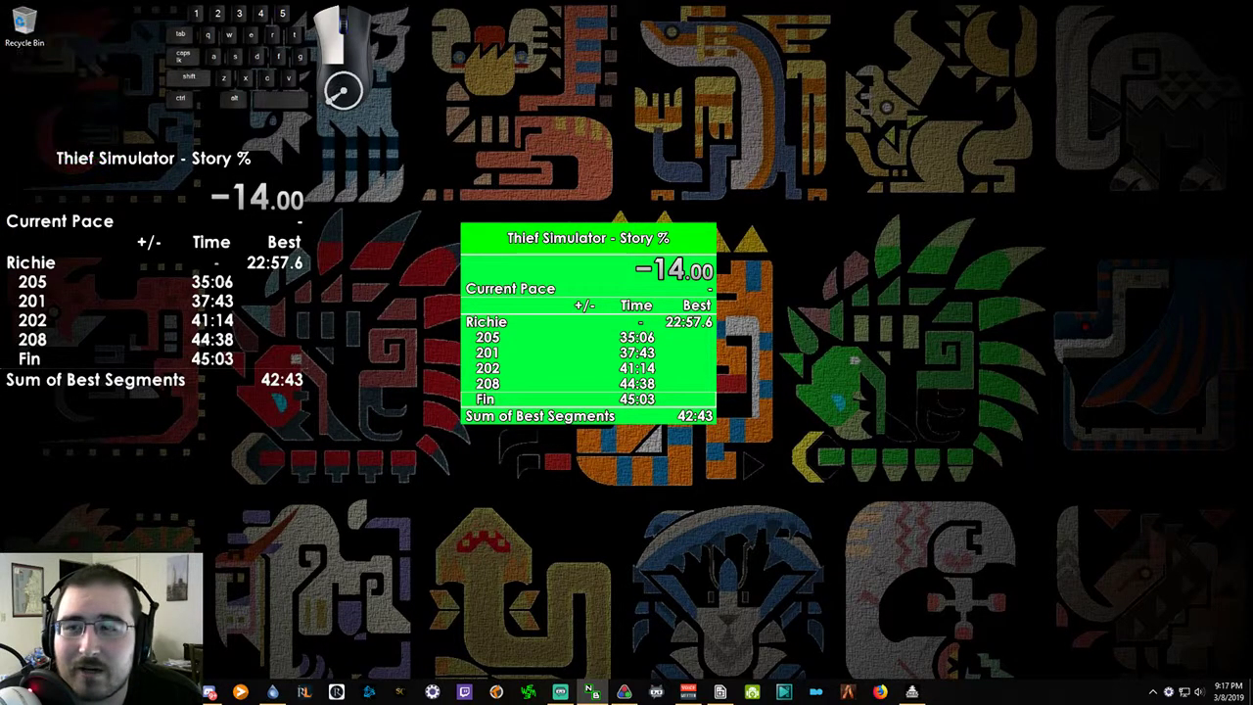
left_click_drag(708, 13, 739, 47)
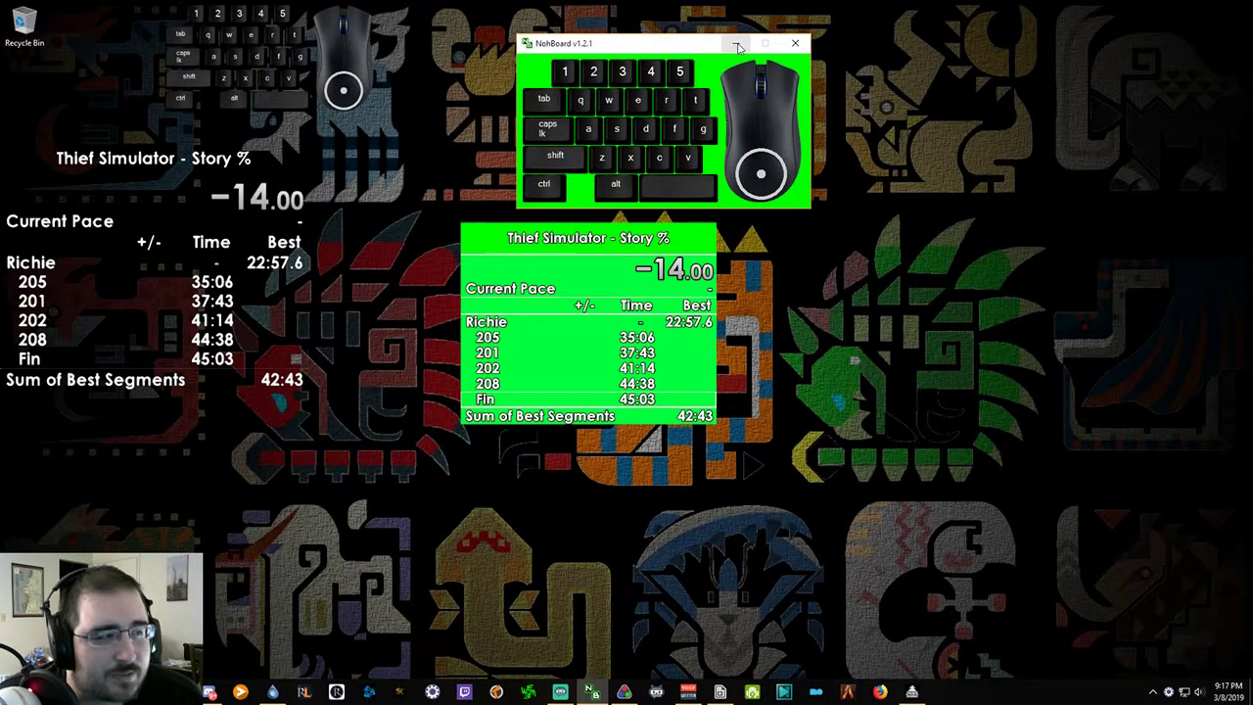
left_click(737, 44)
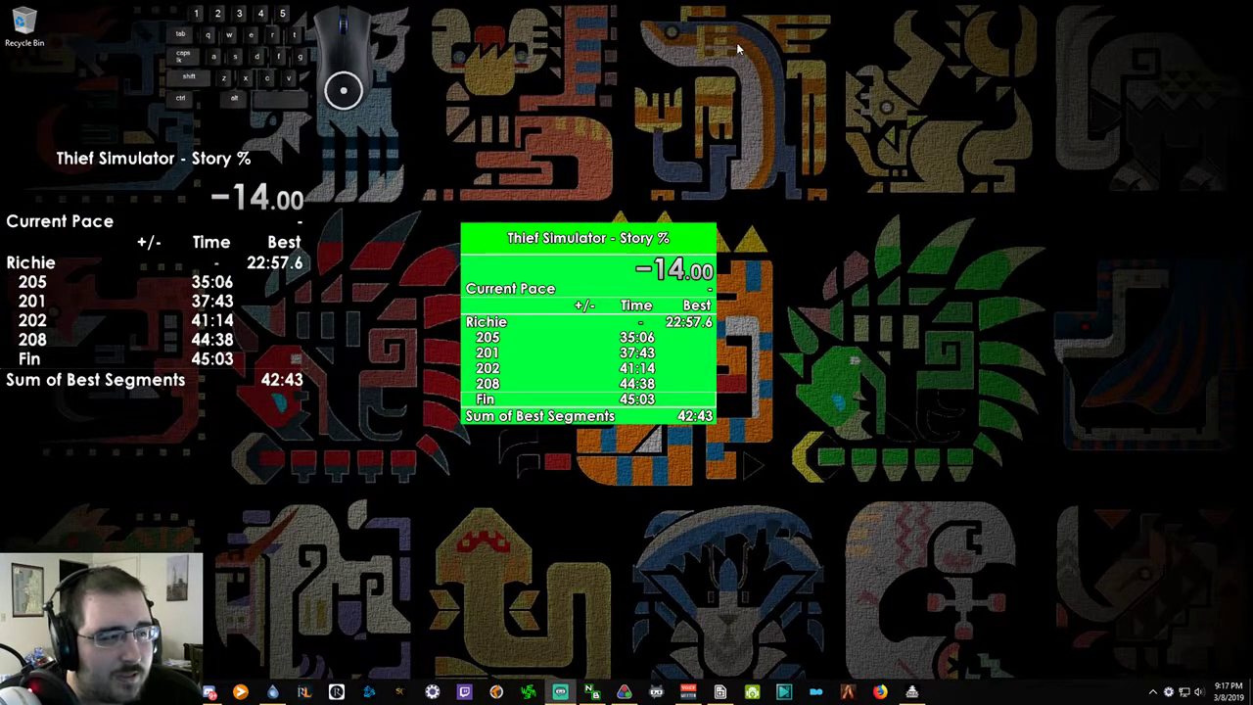
left_click(593, 695)
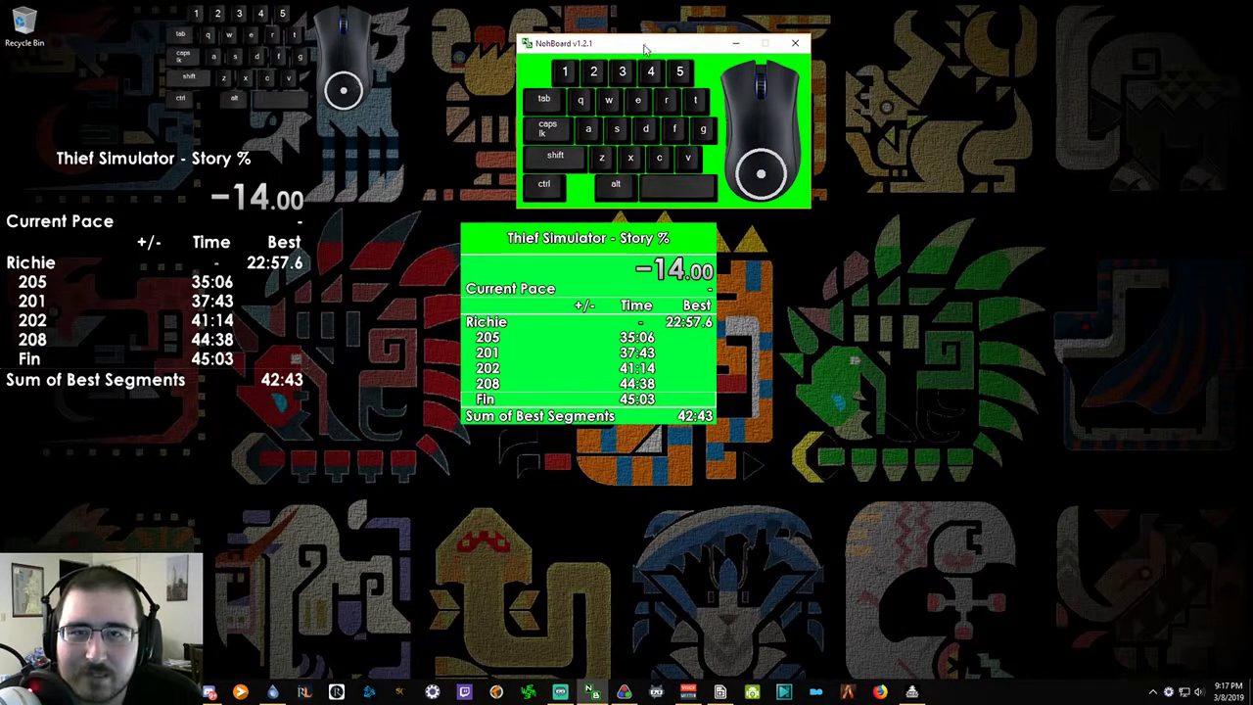
left_click_drag(644, 47, 2, 1)
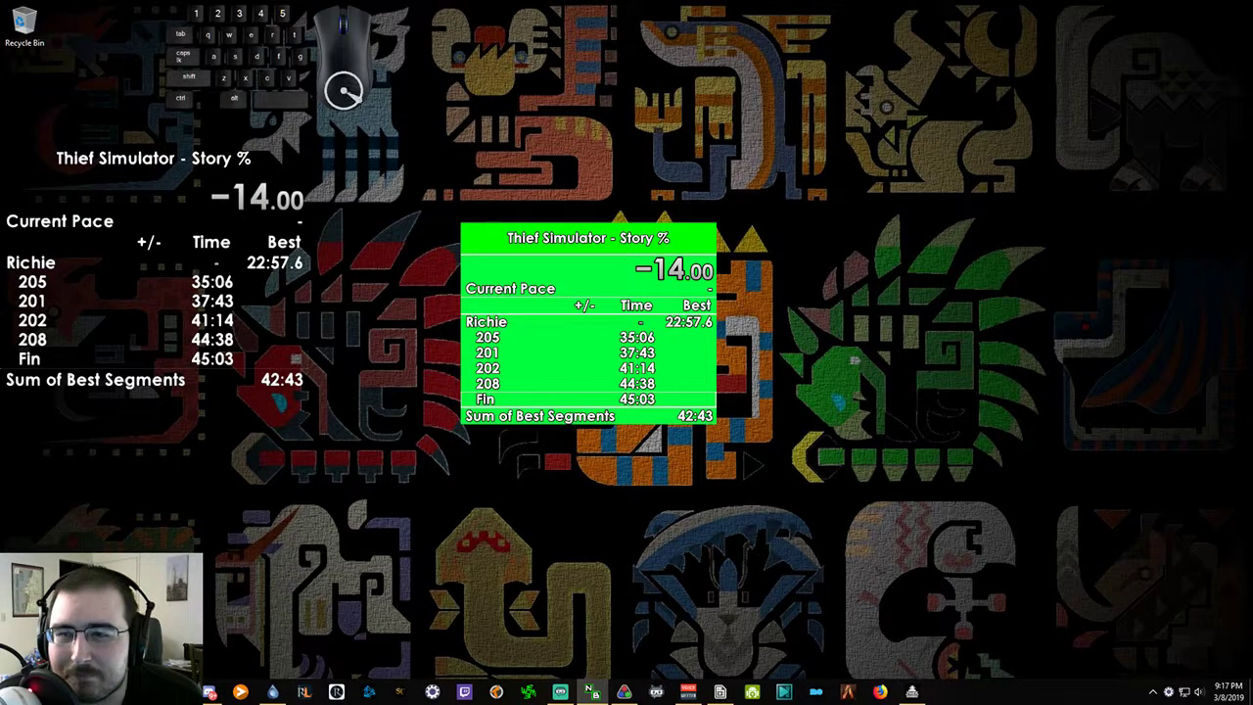
Clear the LiveSplit window off the desktop, switch to Streamlabs OBS, and compare the Main Monitor and Thief Simulator capture sources
key("alt+F4")
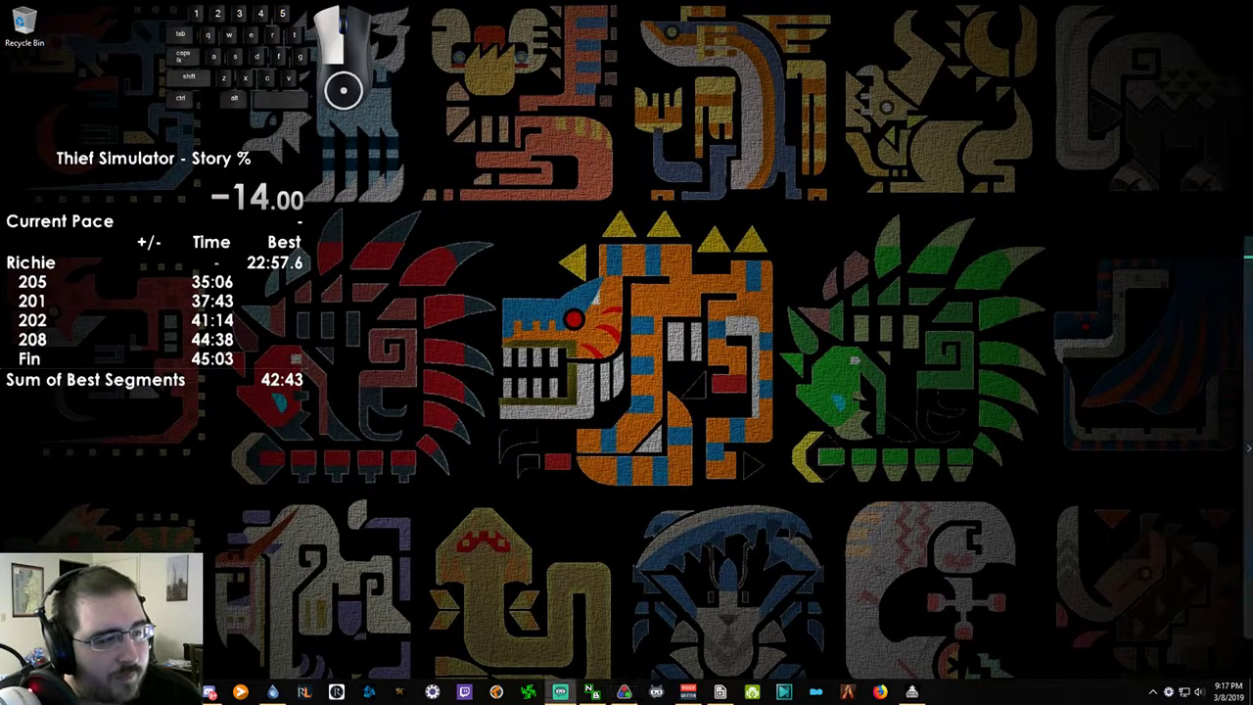
key("alt+Tab")
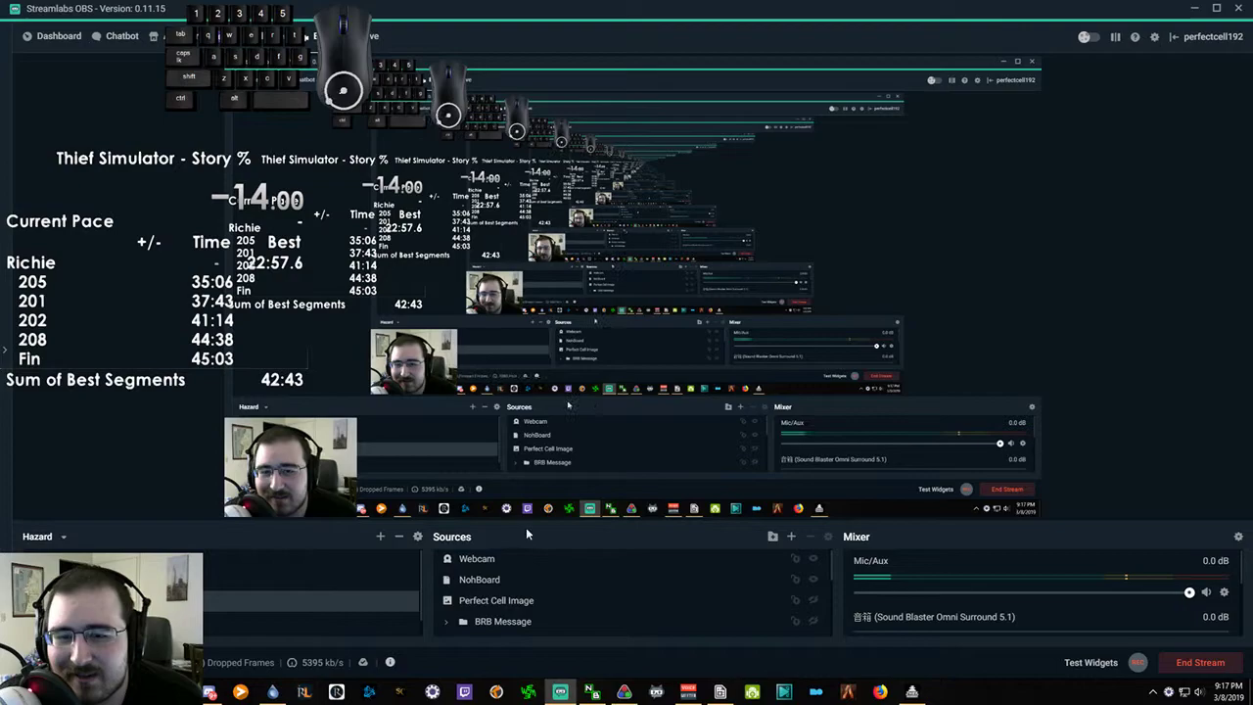
scroll(474, 603, "down", 5)
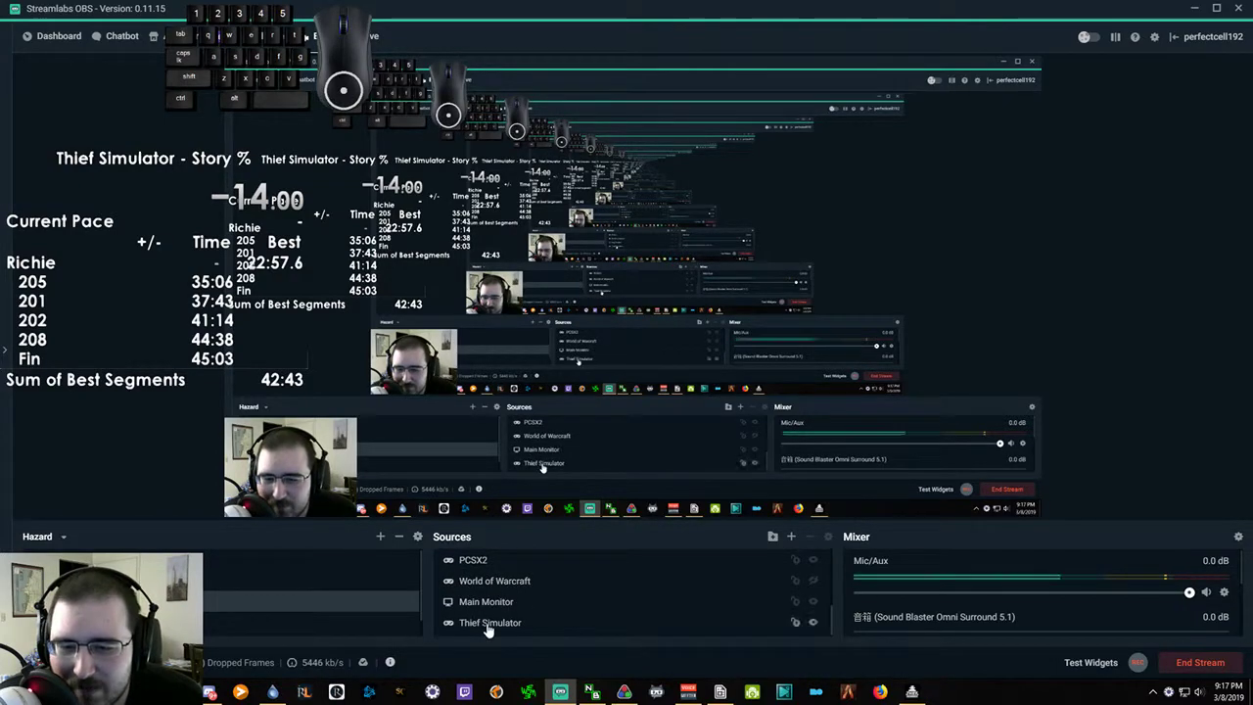
left_click(490, 623)
left_click(486, 601)
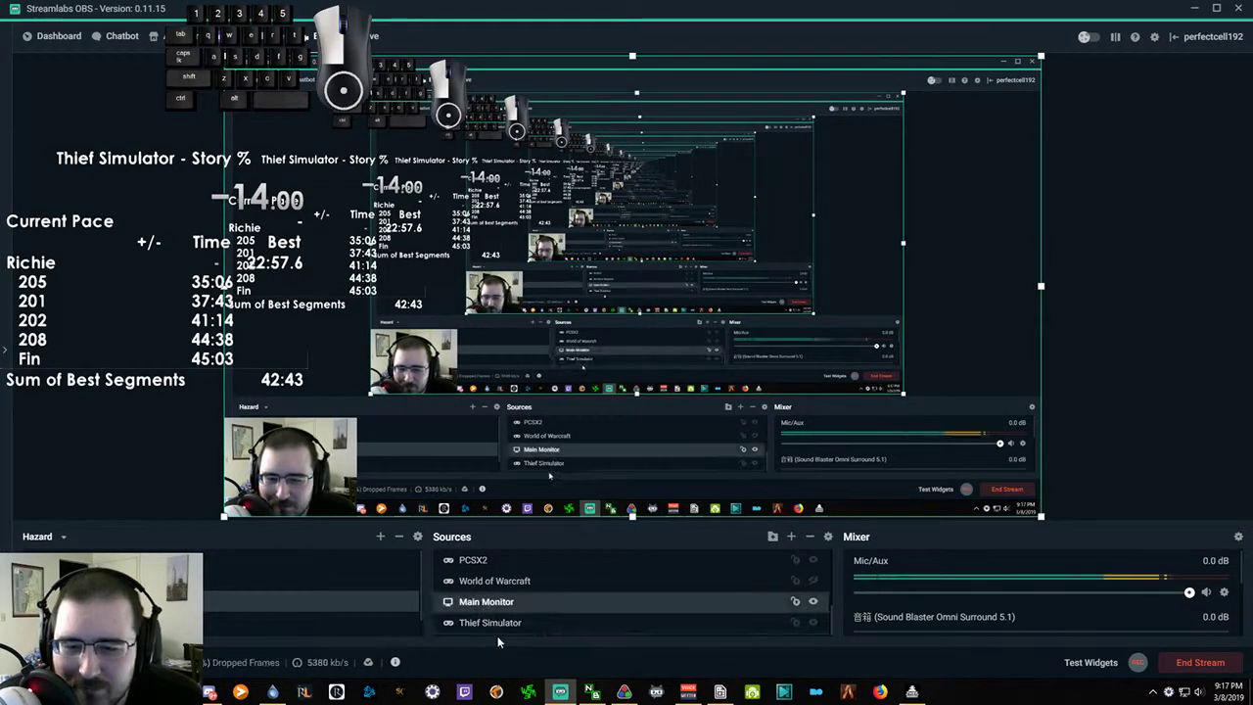
key("alt+Tab")
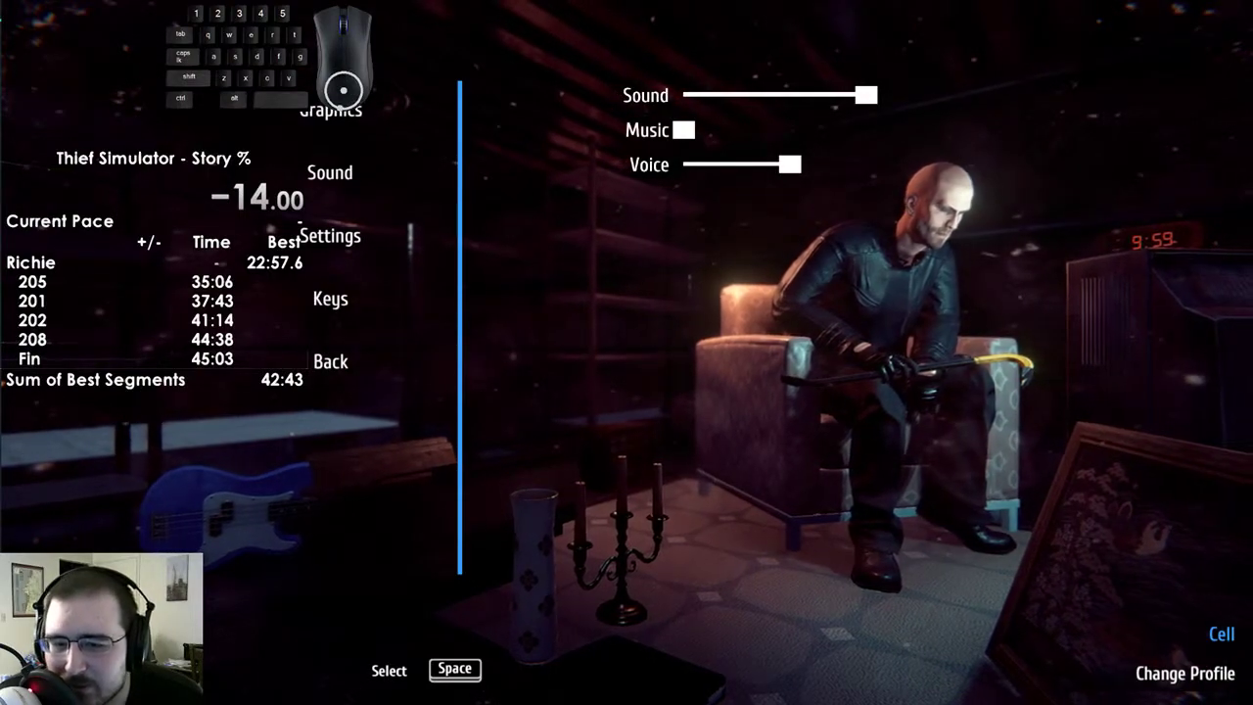
key("alt+Tab")
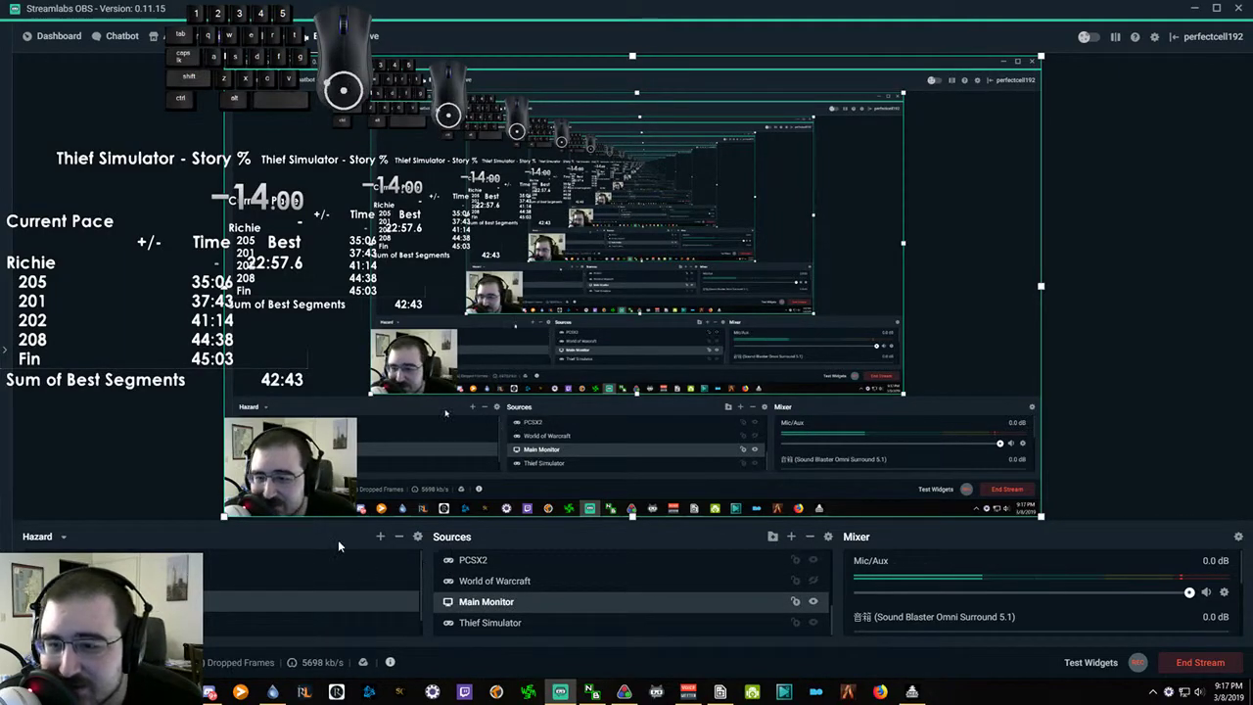
Inspect the NohBoard source's window capture properties and close them without changes
scroll(541, 605, "up", 2)
scroll(539, 601, "up", 4)
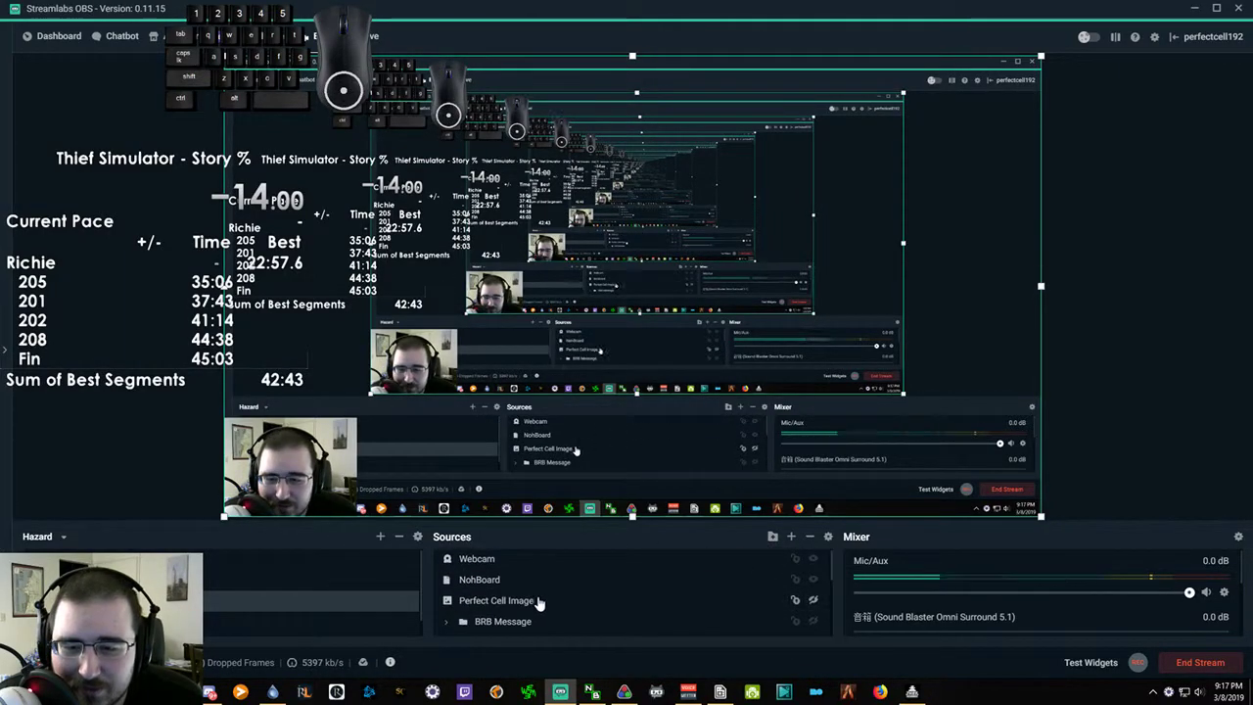
right_click(500, 581)
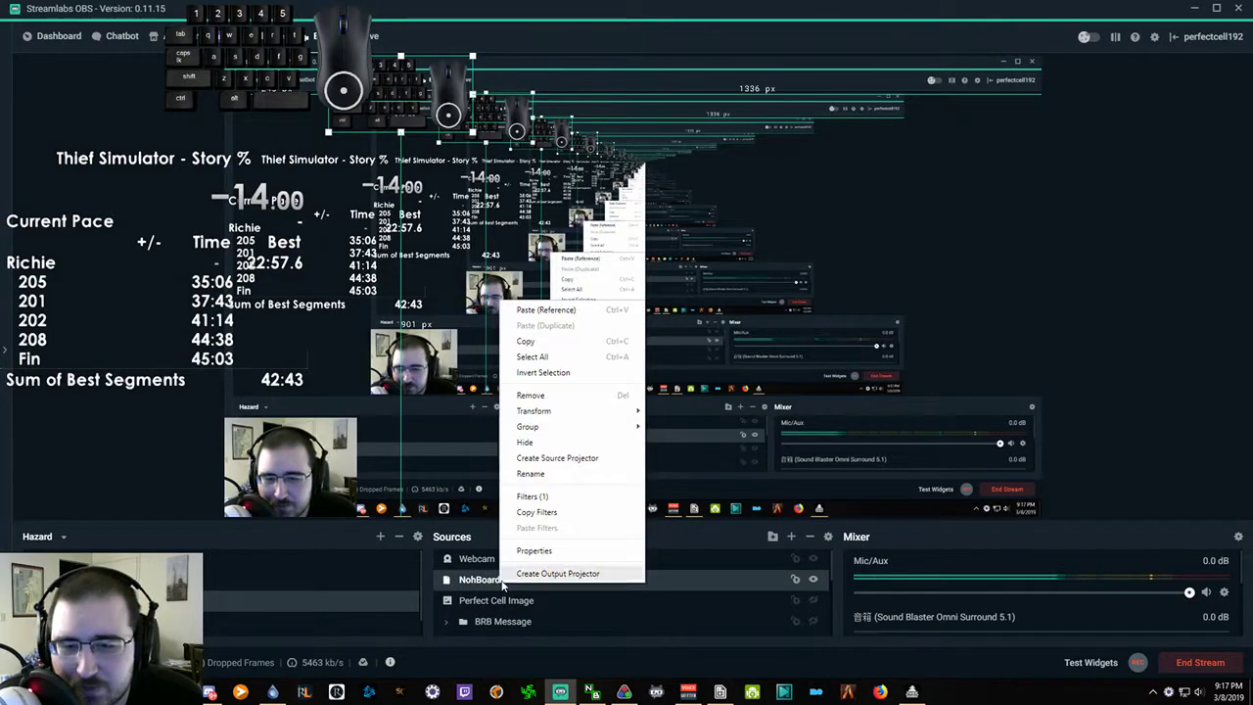
left_click(533, 550)
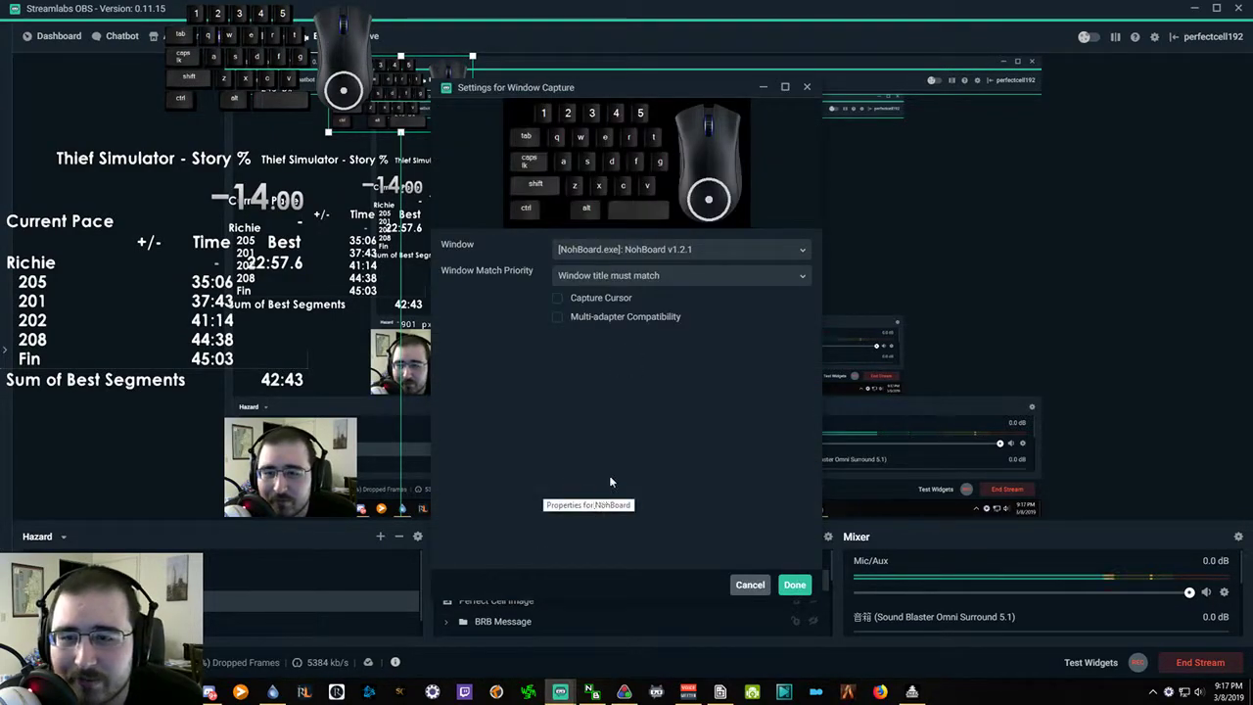
left_click_drag(537, 89, 514, 57)
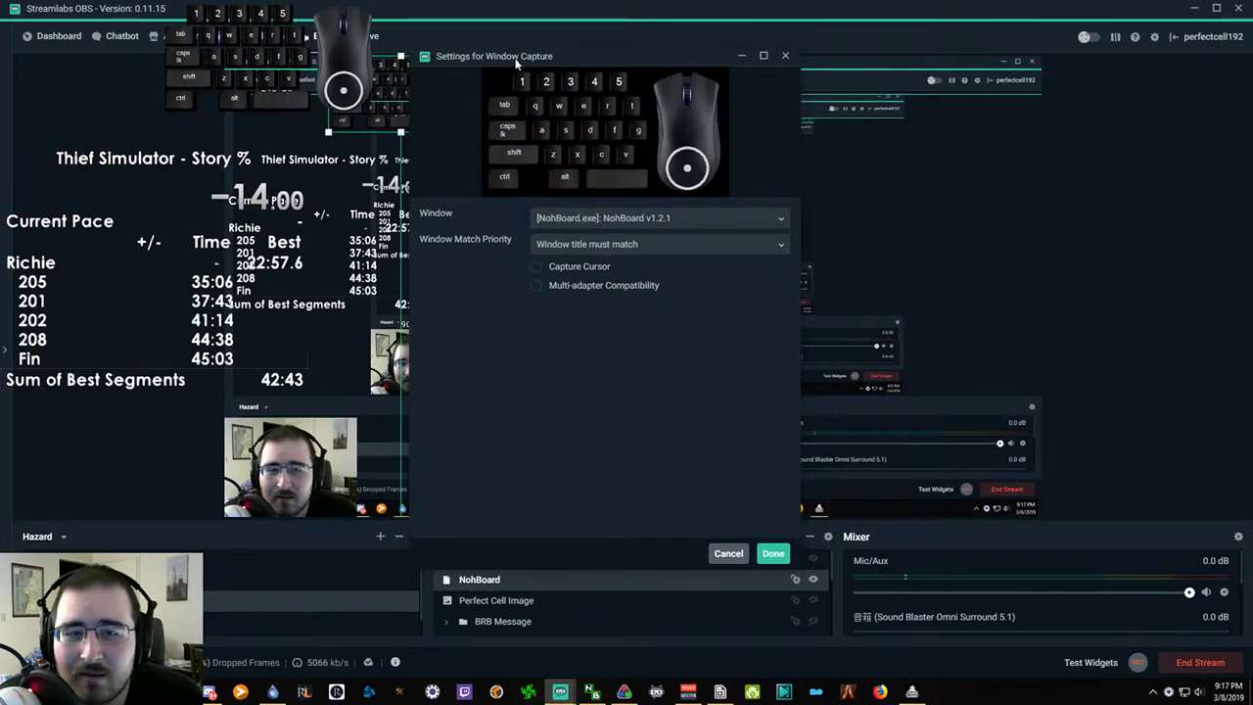
left_click(729, 554)
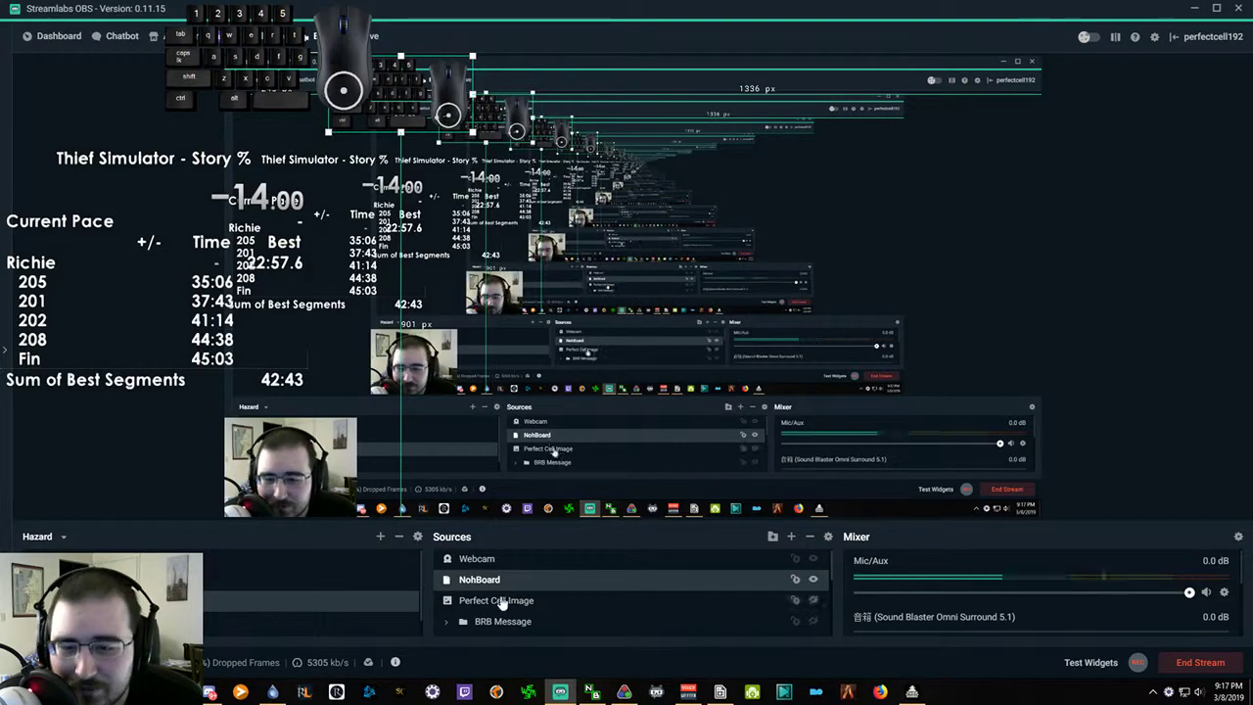
Review the Chroma Key filter settings on the NohBoard source and close the filter window
right_click(498, 582)
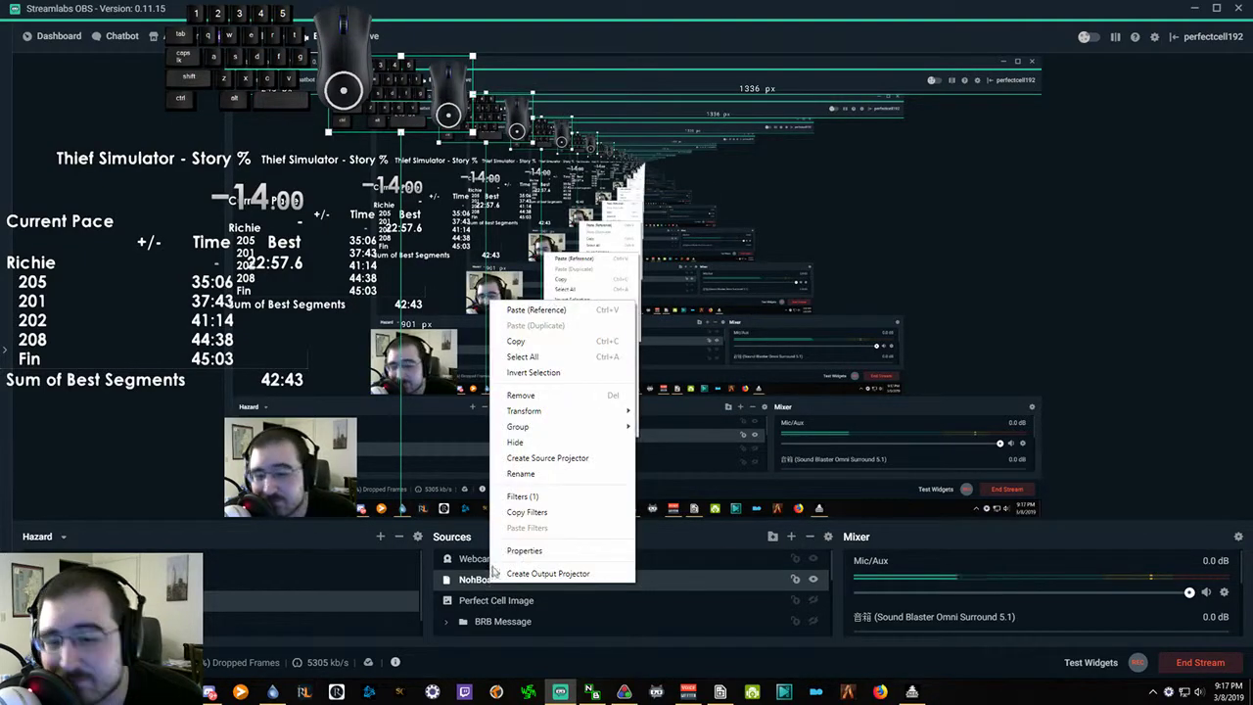
left_click(527, 496)
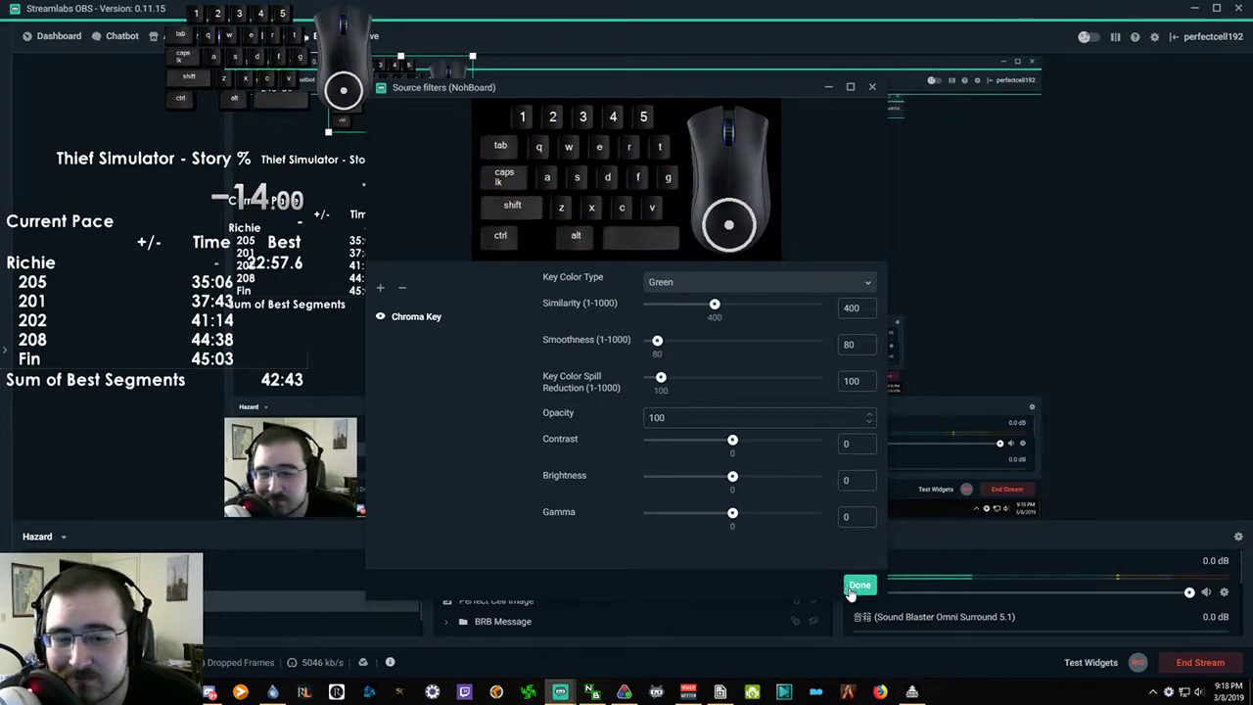
left_click(852, 587)
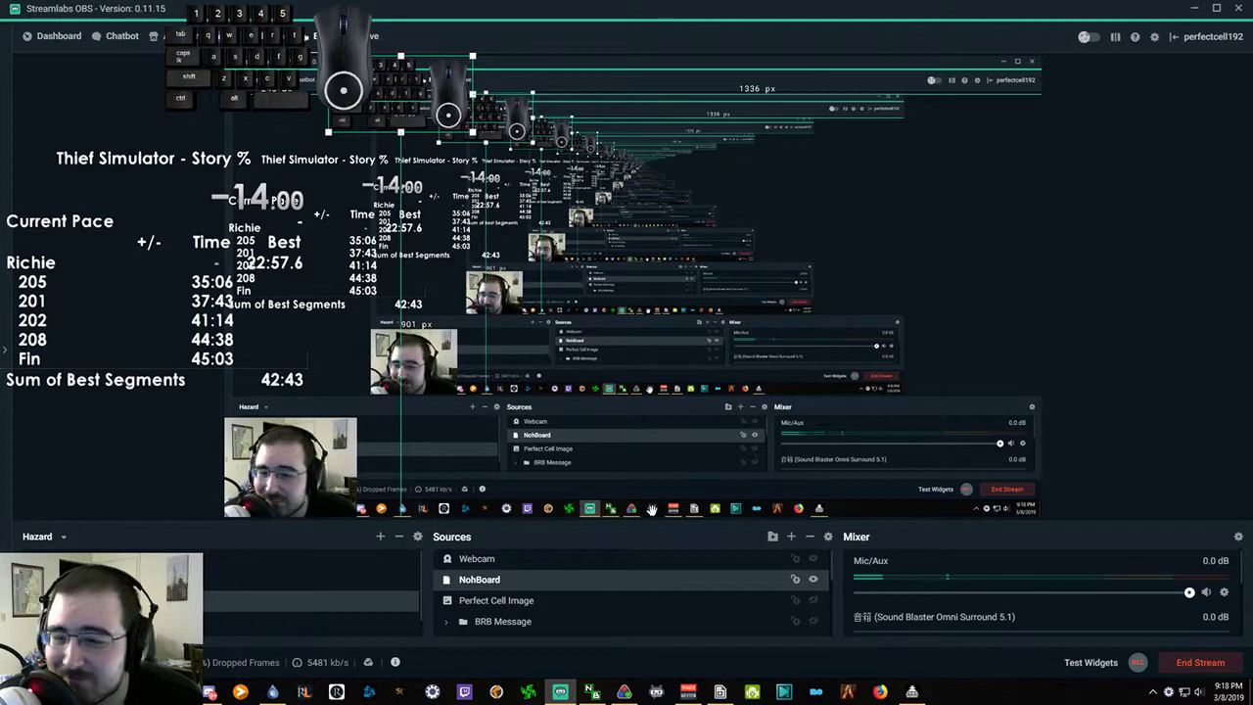
Select the Thief Simulator source in the Streamlabs OBS scene and switch to the Thief Simulator game
scroll(502, 587, "down", 1)
scroll(500, 590, "down", 4)
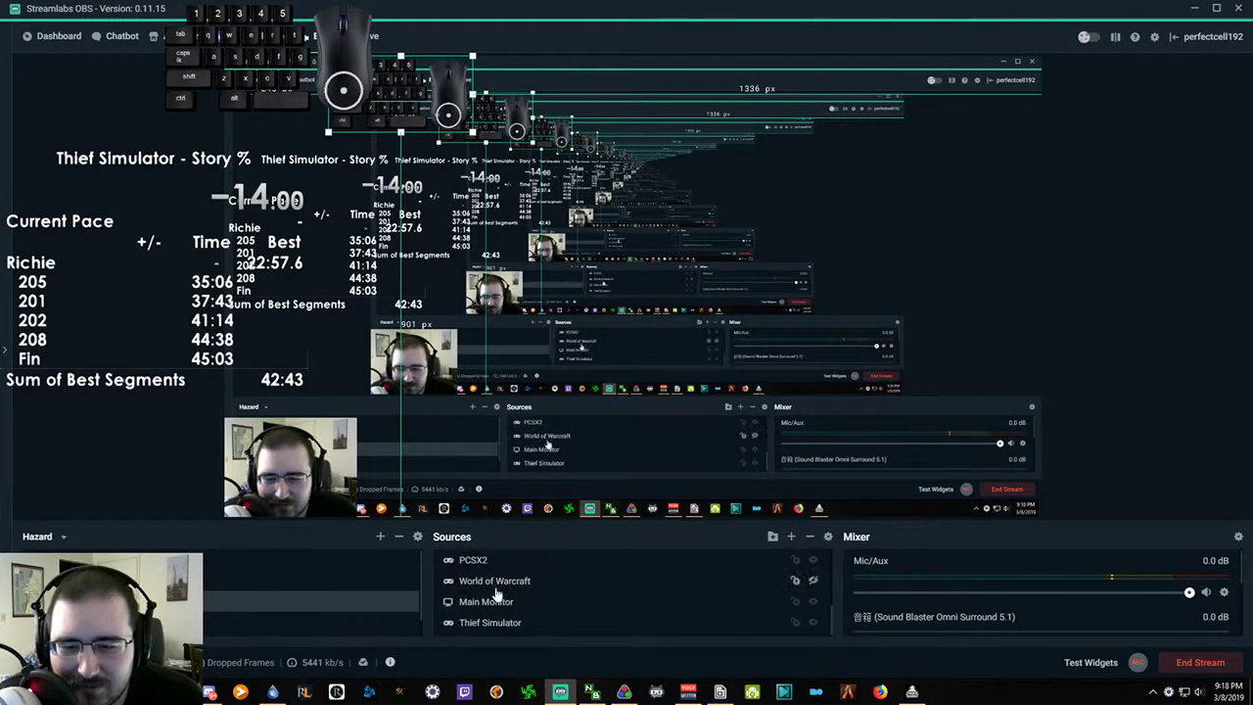
left_click(489, 621)
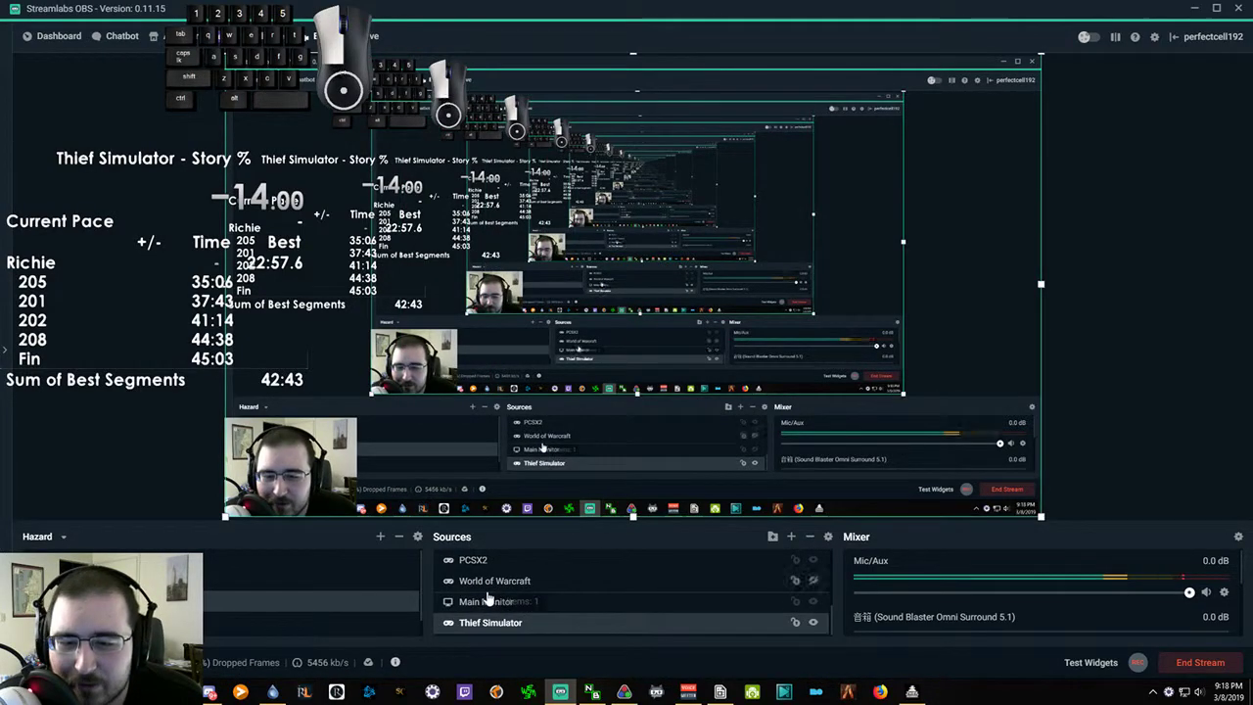
key("alt+Tab")
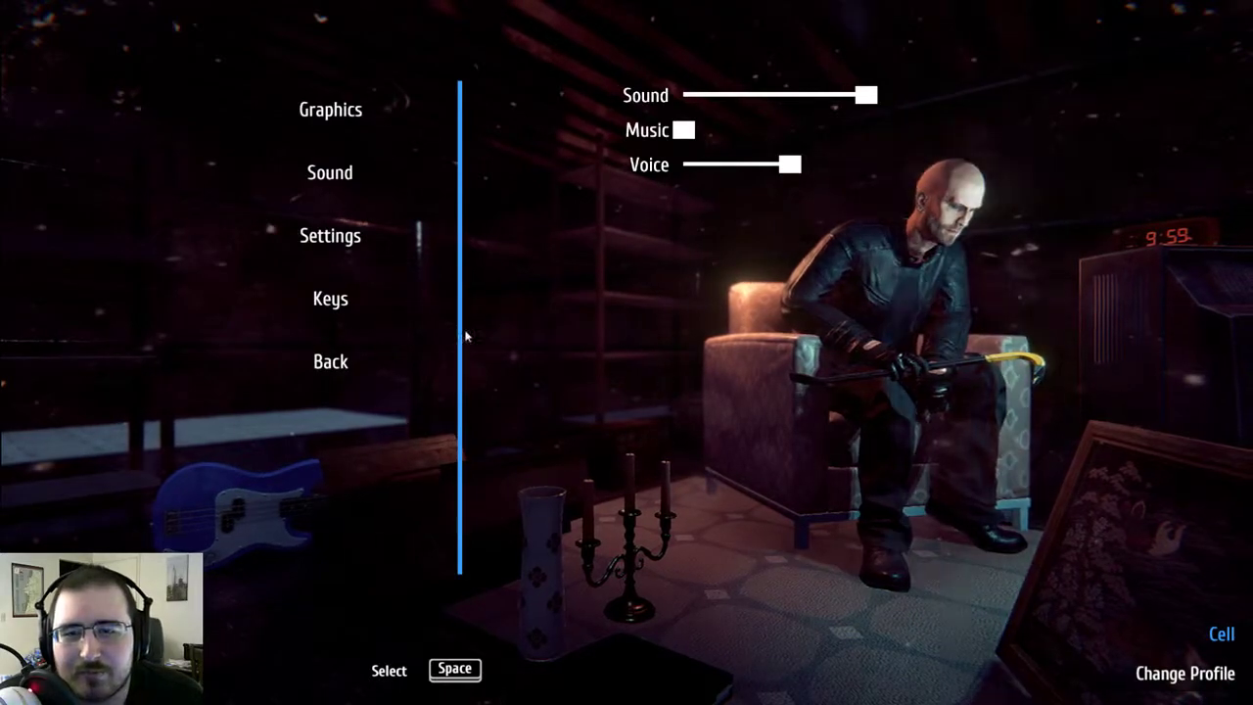
Examine the game's full list of keyboard bindings in the key options, from movement to tool and menu controls
left_click(331, 298)
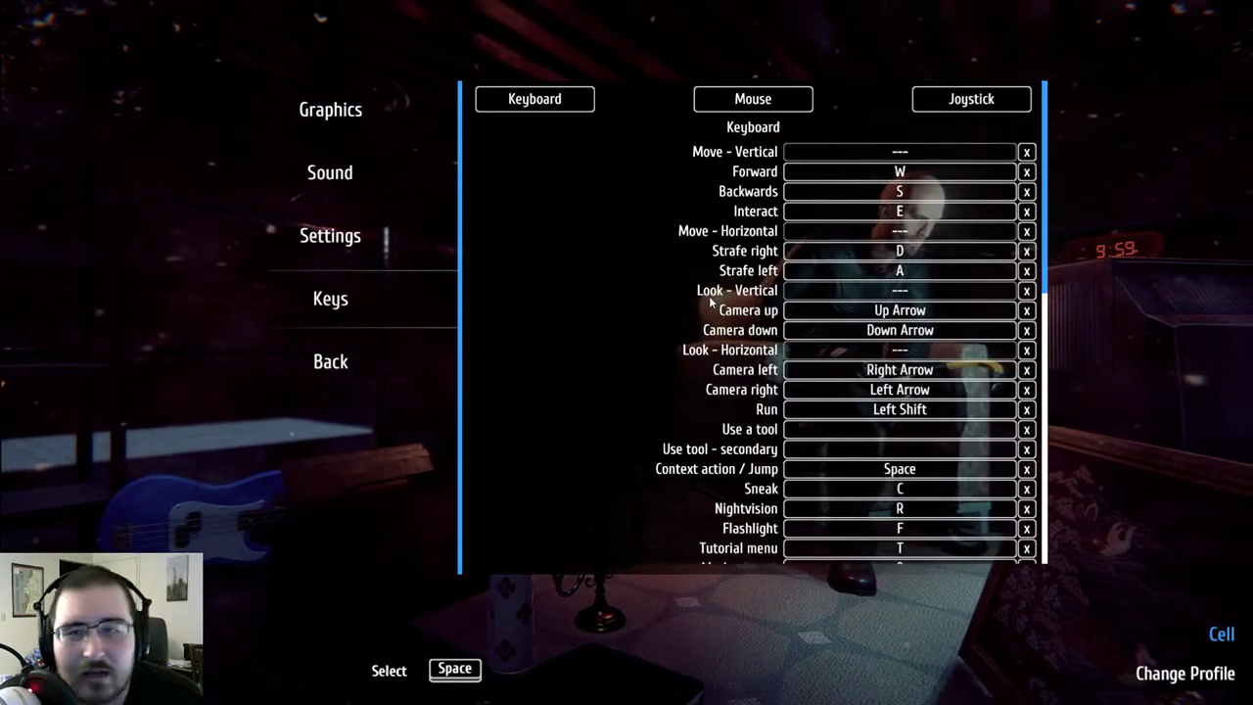
scroll(695, 287, "down", 5)
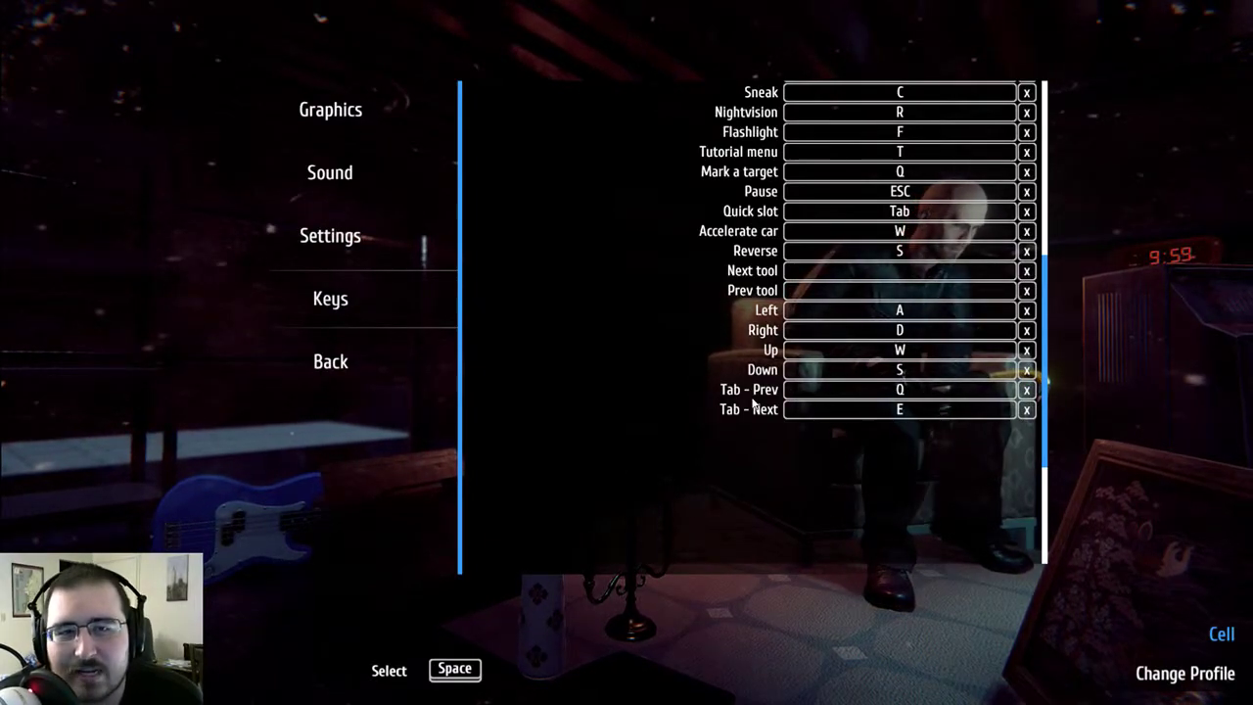
scroll(689, 270, "up", 3)
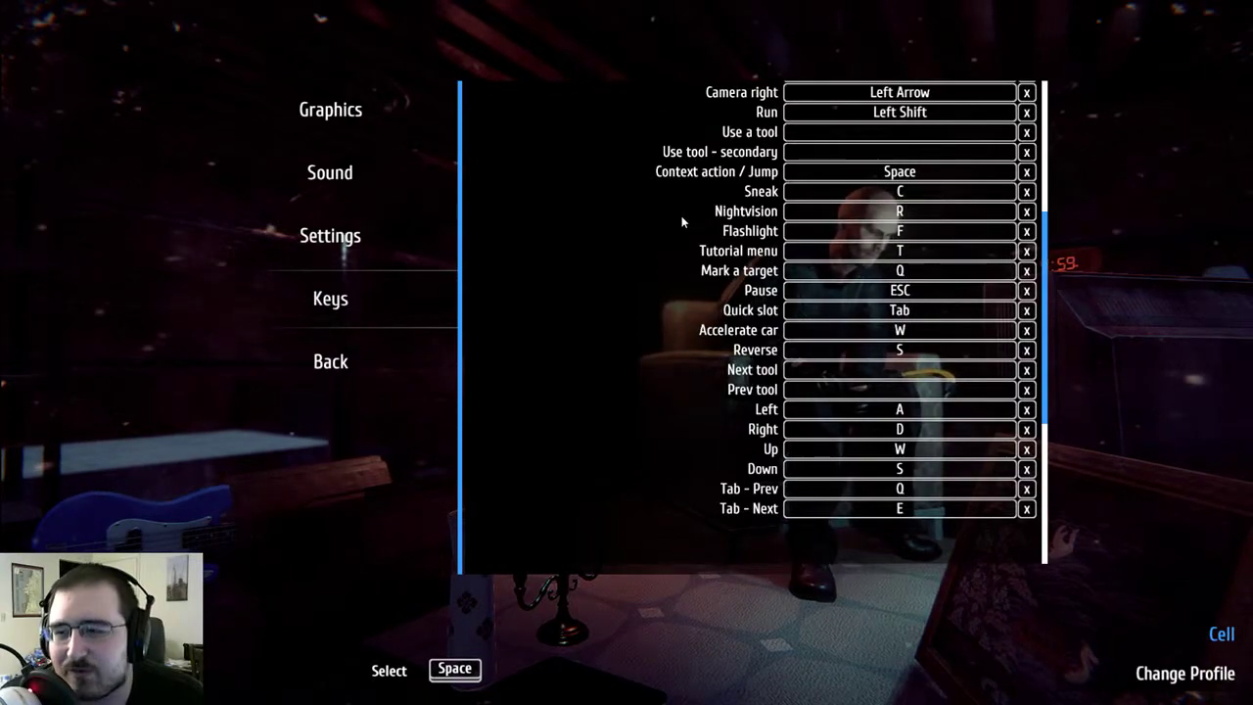
scroll(681, 220, "up", 5)
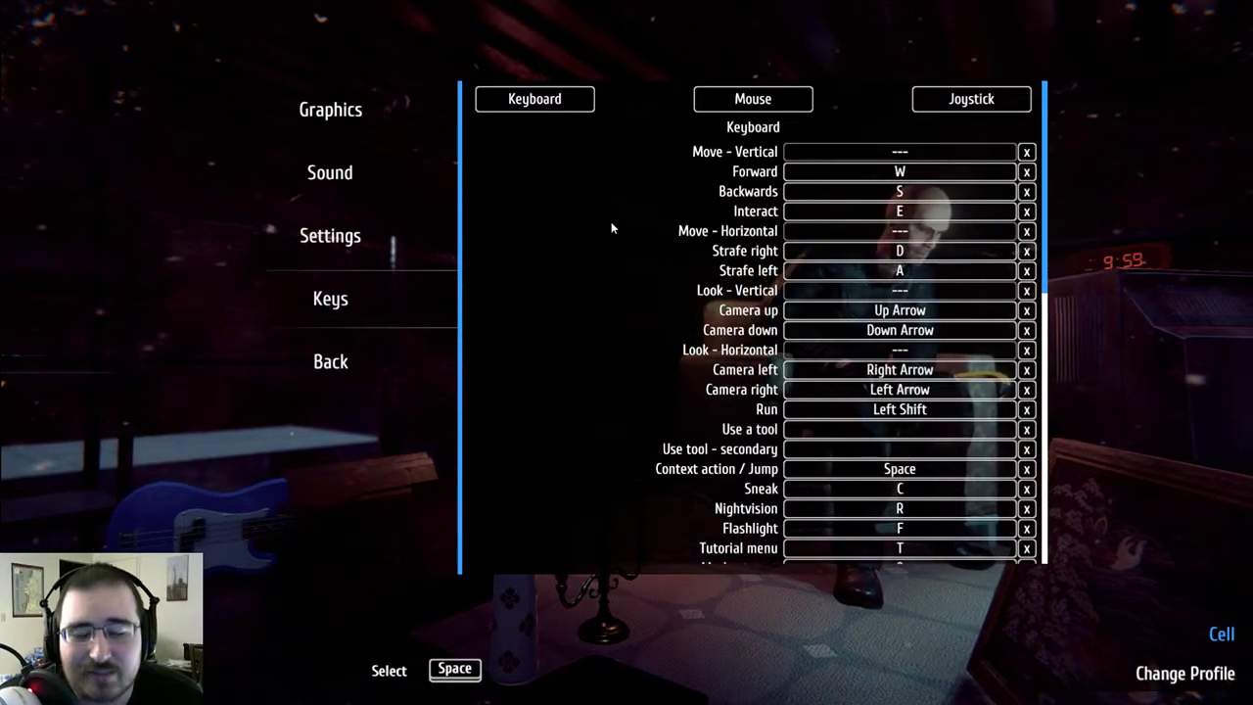
scroll(611, 221, "down", 1)
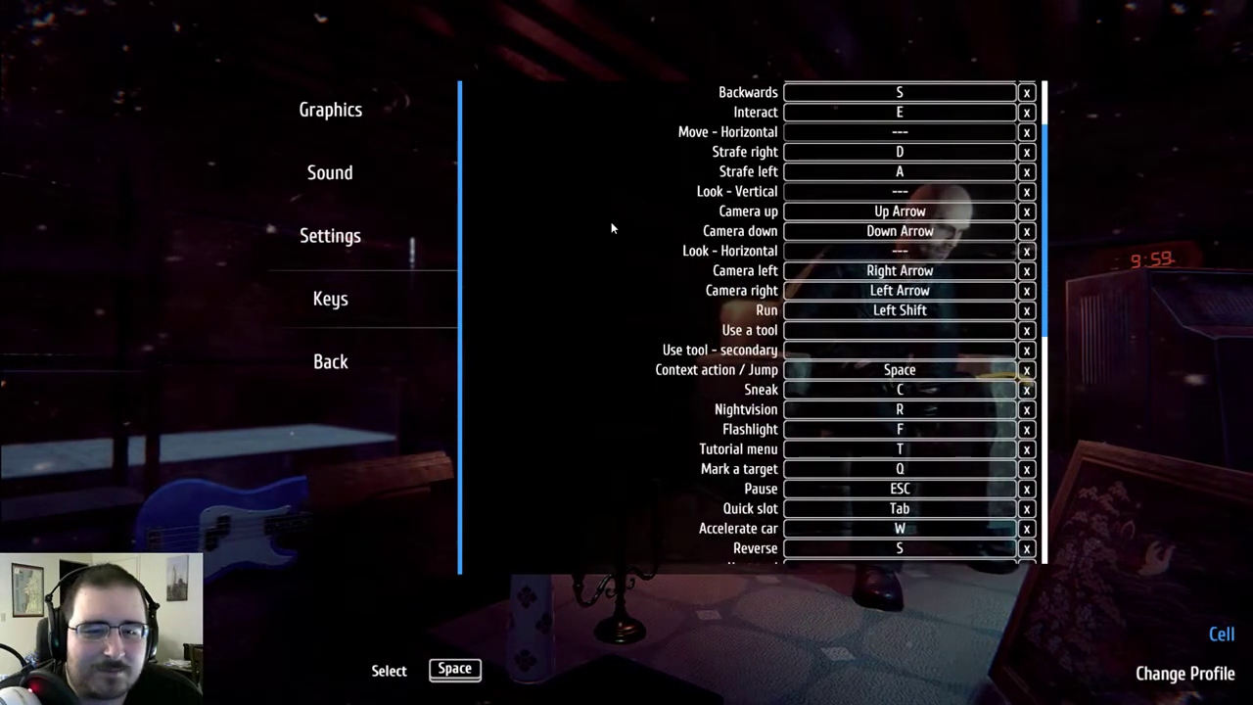
scroll(611, 221, "up", 1)
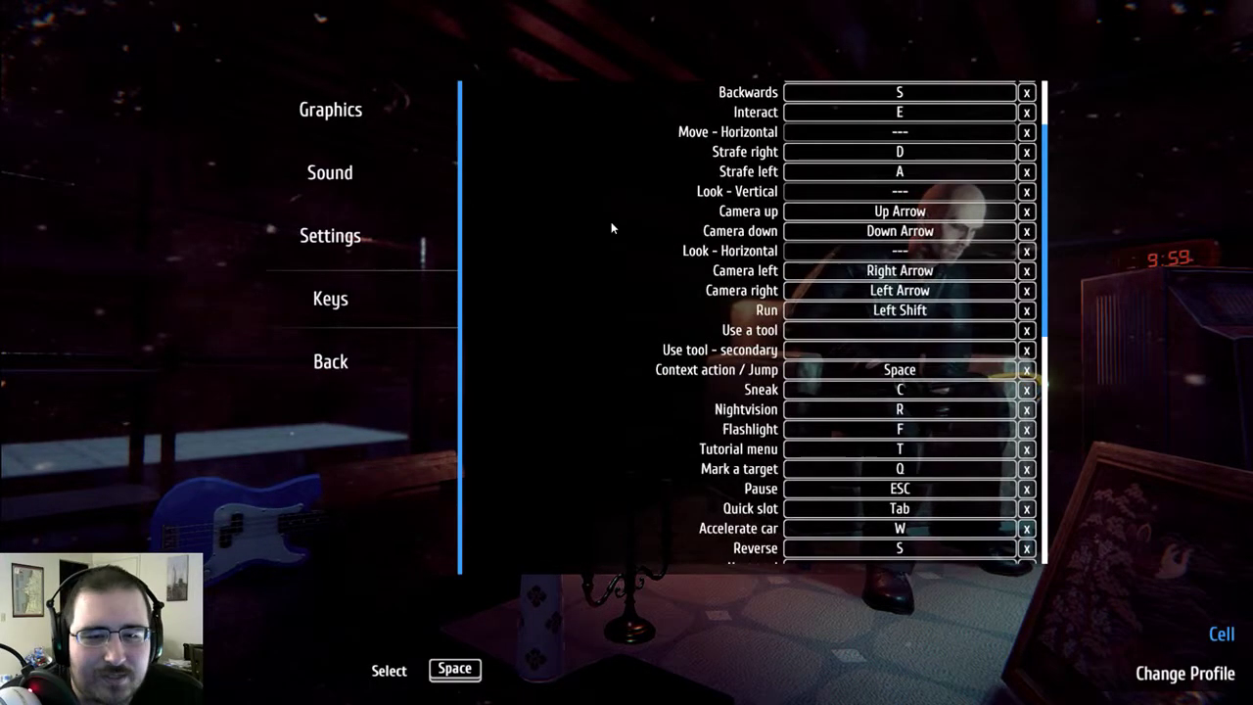
scroll(611, 222, "down", 1)
scroll(553, 363, "down", 1)
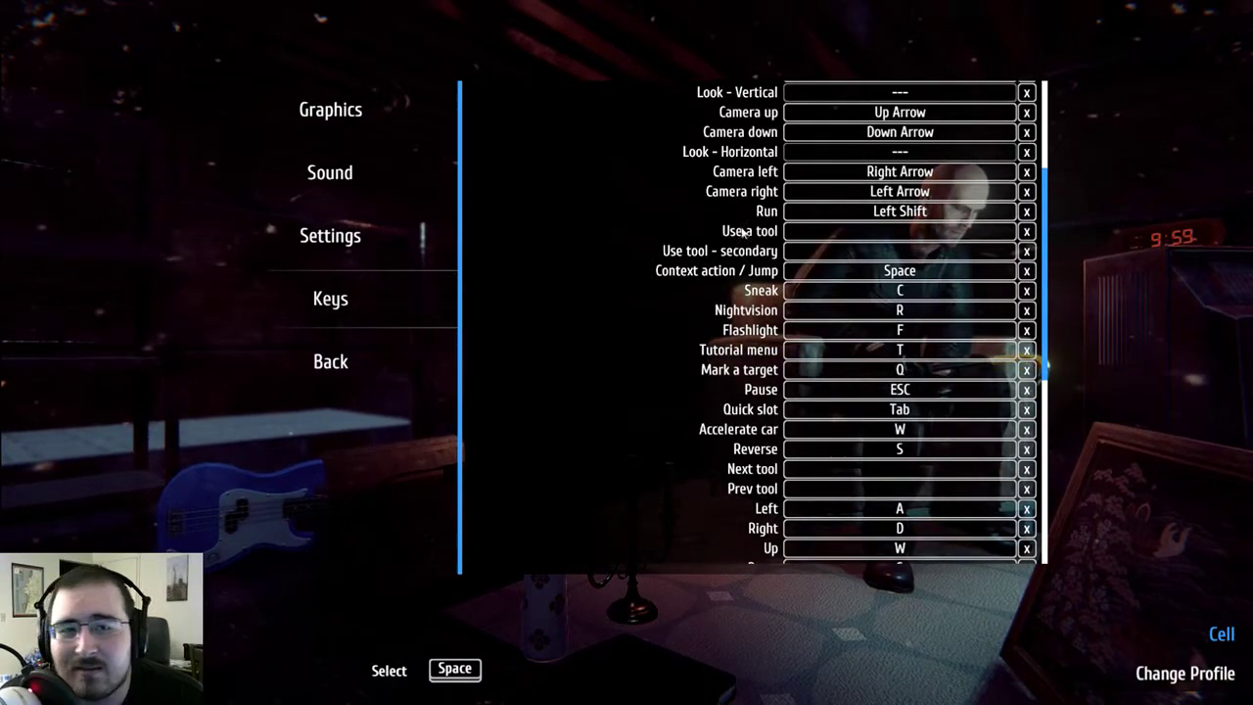
scroll(675, 253, "up", 3)
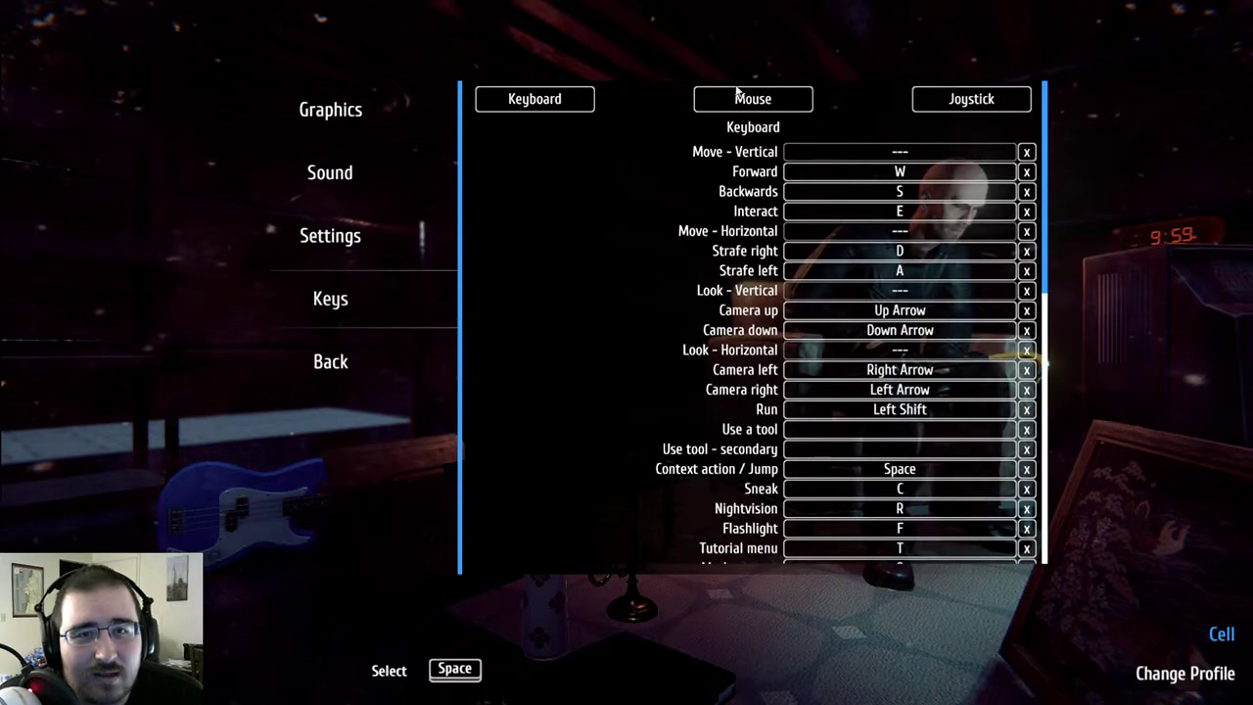
left_click(695, 94)
left_click(541, 100)
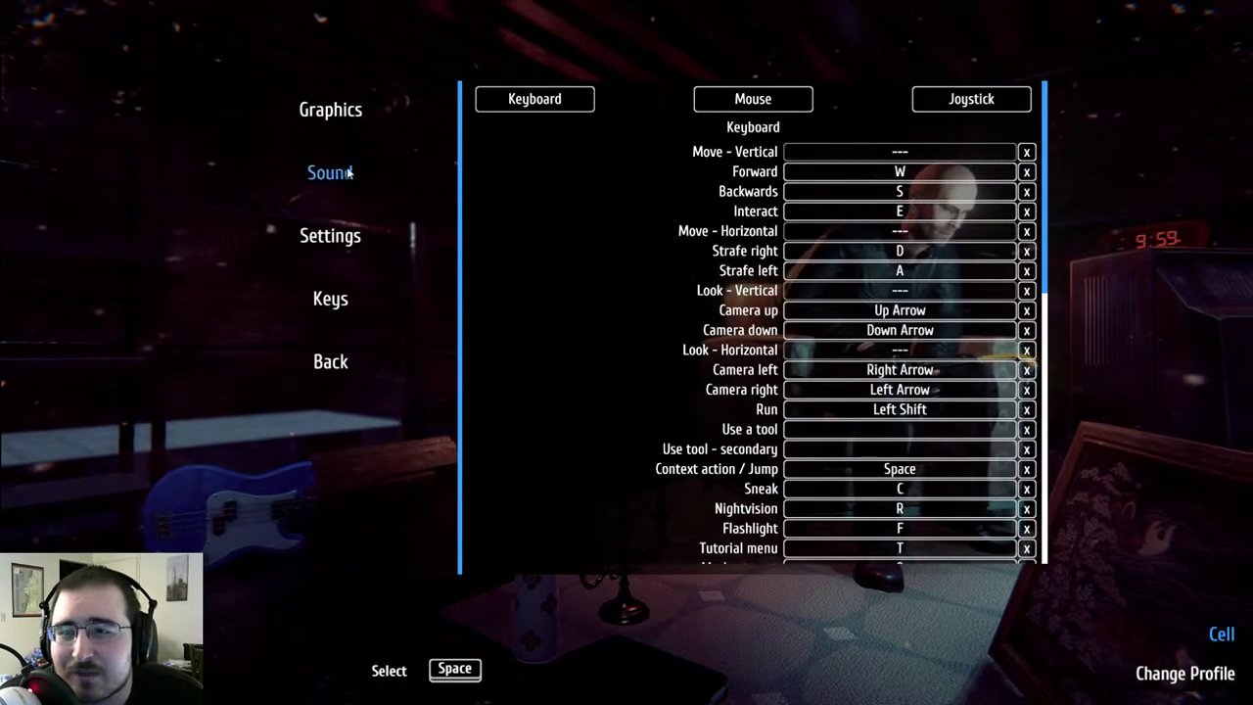
Raise the game's music volume to about a quarter of its range and return to the main menu
left_click(343, 174)
left_click_drag(684, 131, 734, 131)
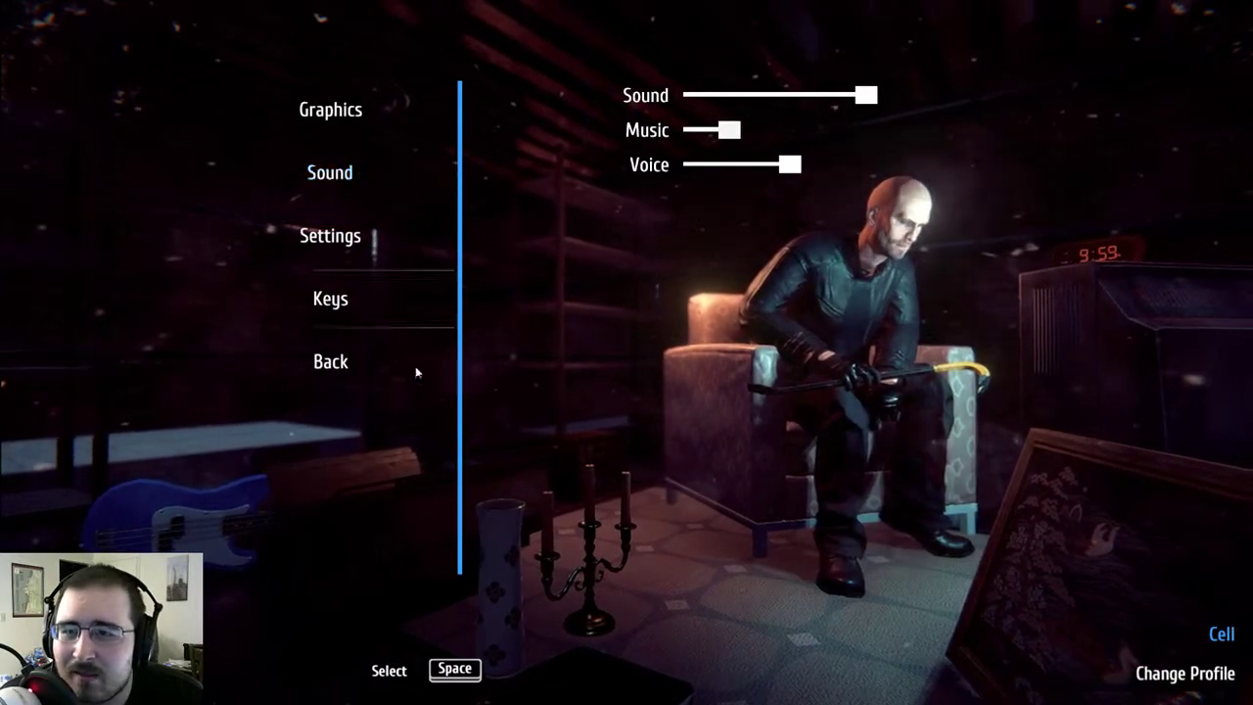
left_click(331, 361)
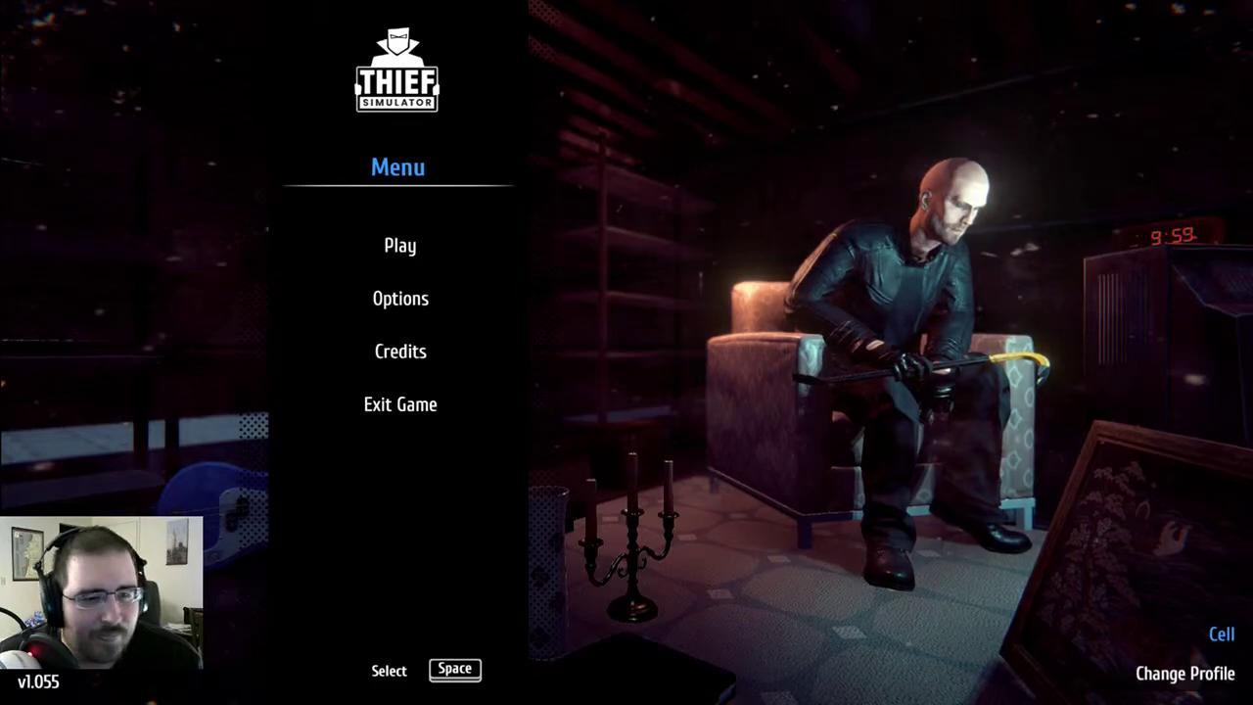
Create a new profile named asdf with hard mode left off, and start the game with it
key("Up")
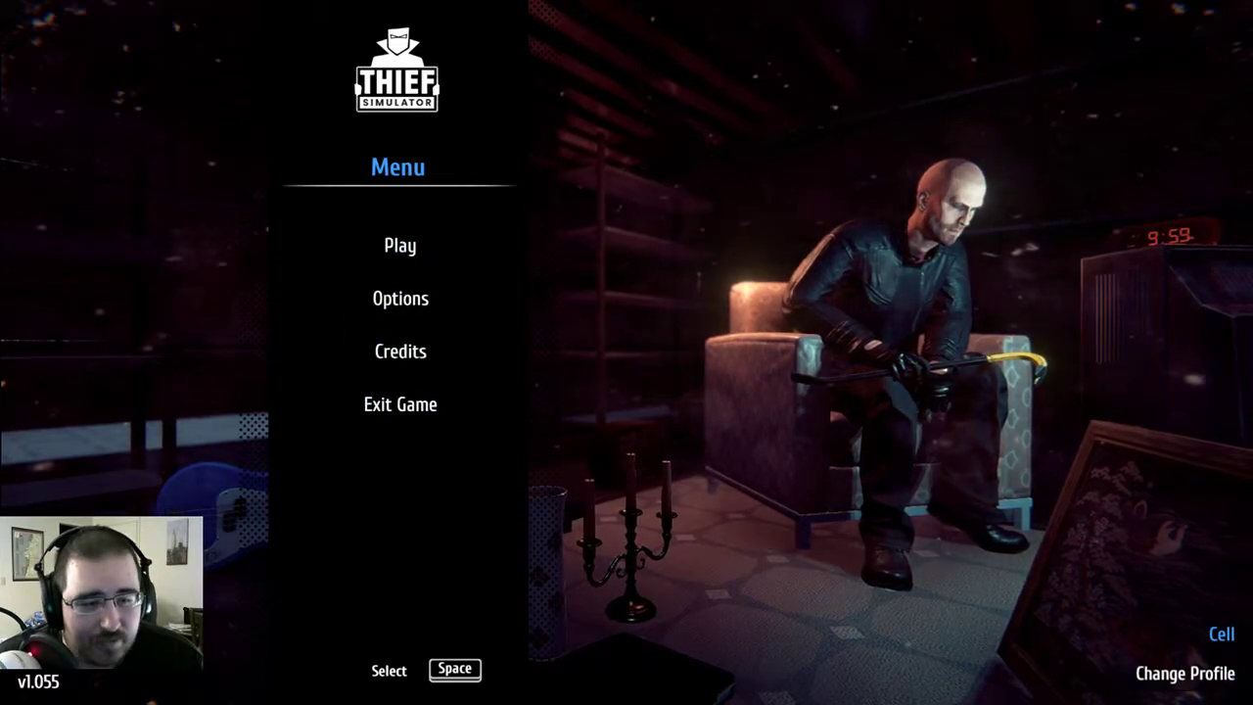
left_click(1196, 690)
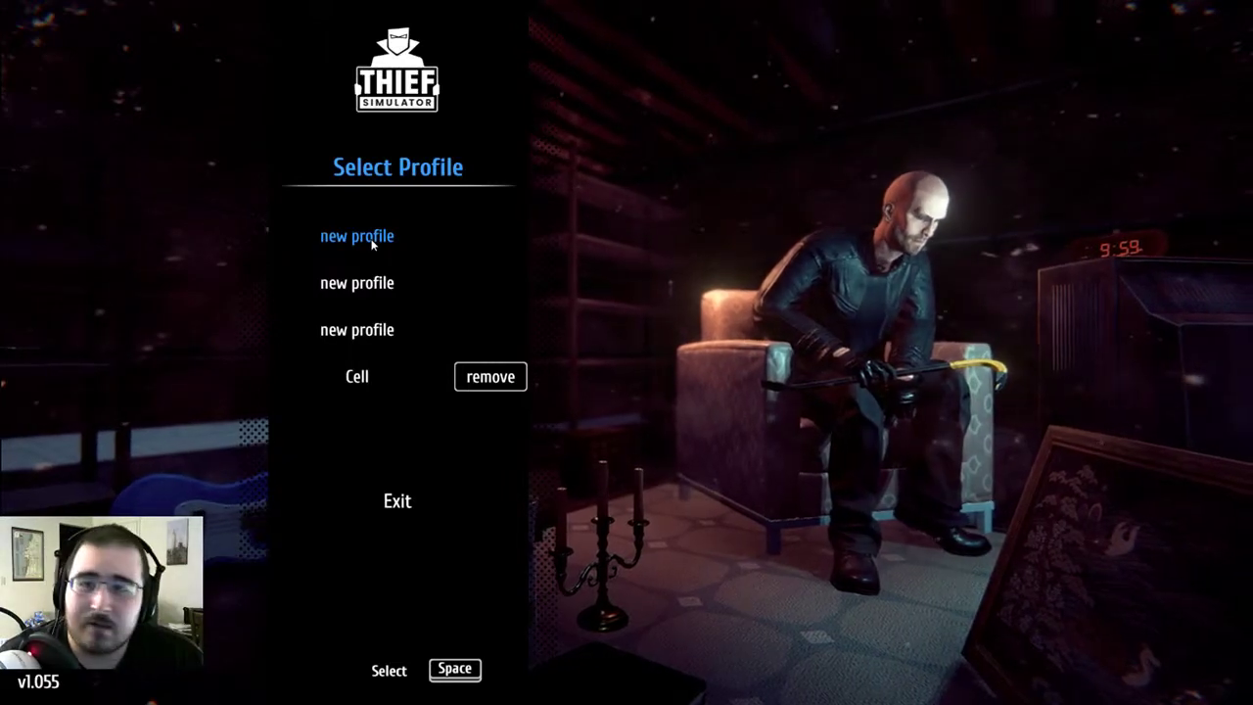
left_click(372, 242)
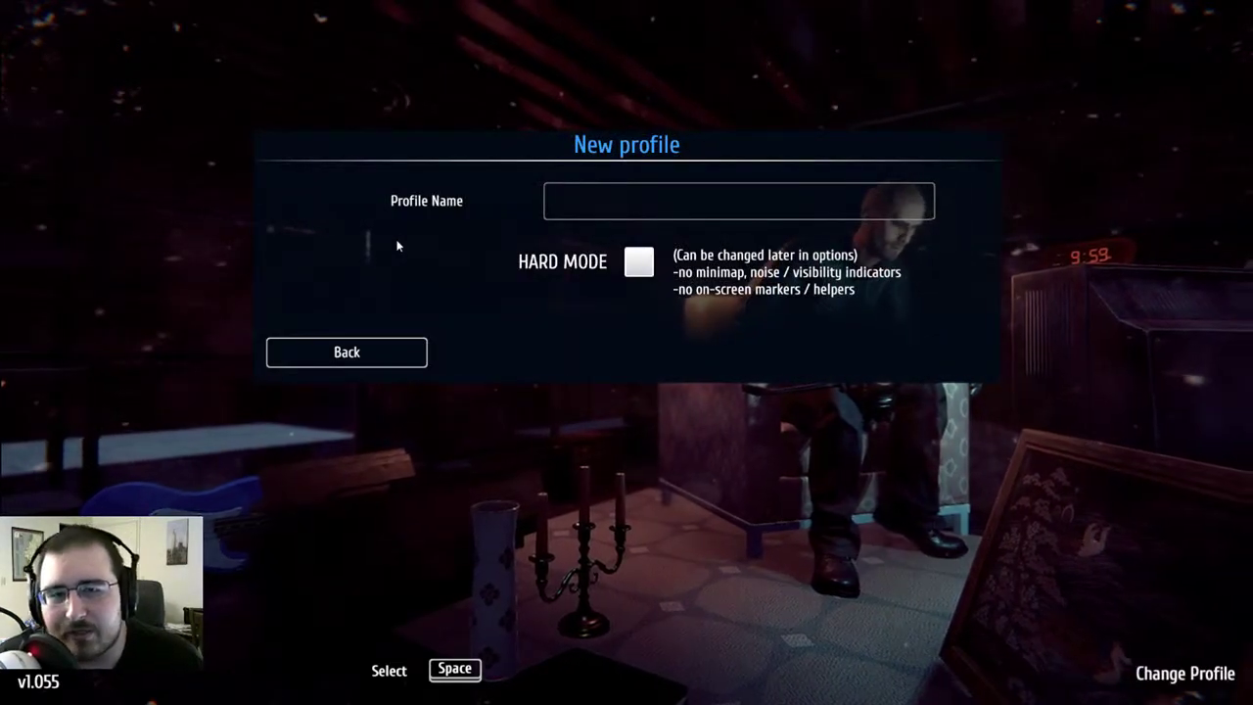
left_click(574, 203)
type("asdf")
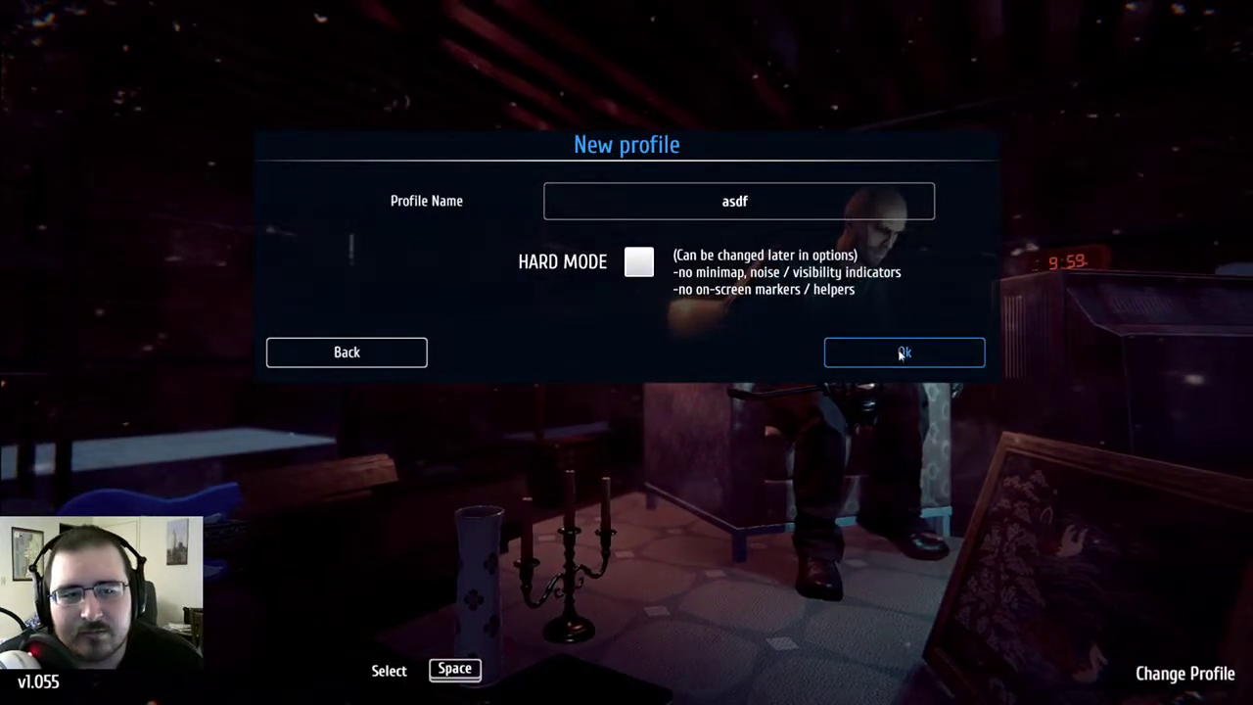
left_click(899, 353)
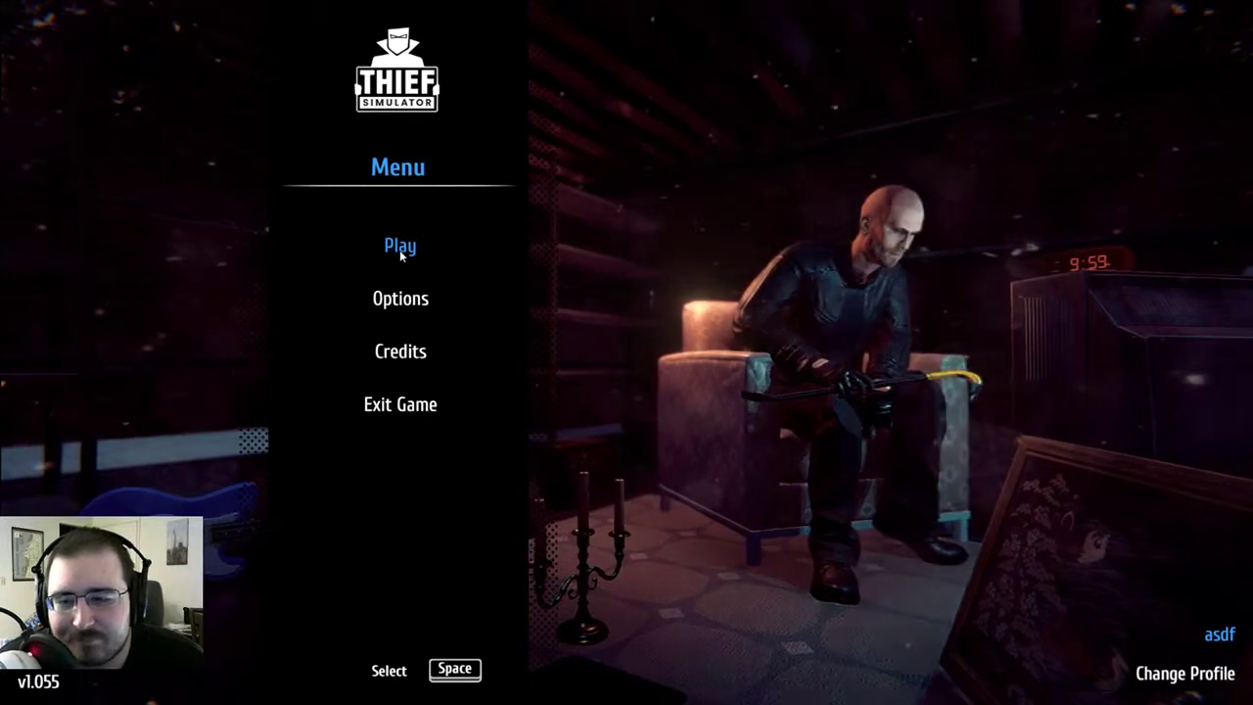
left_click(400, 248)
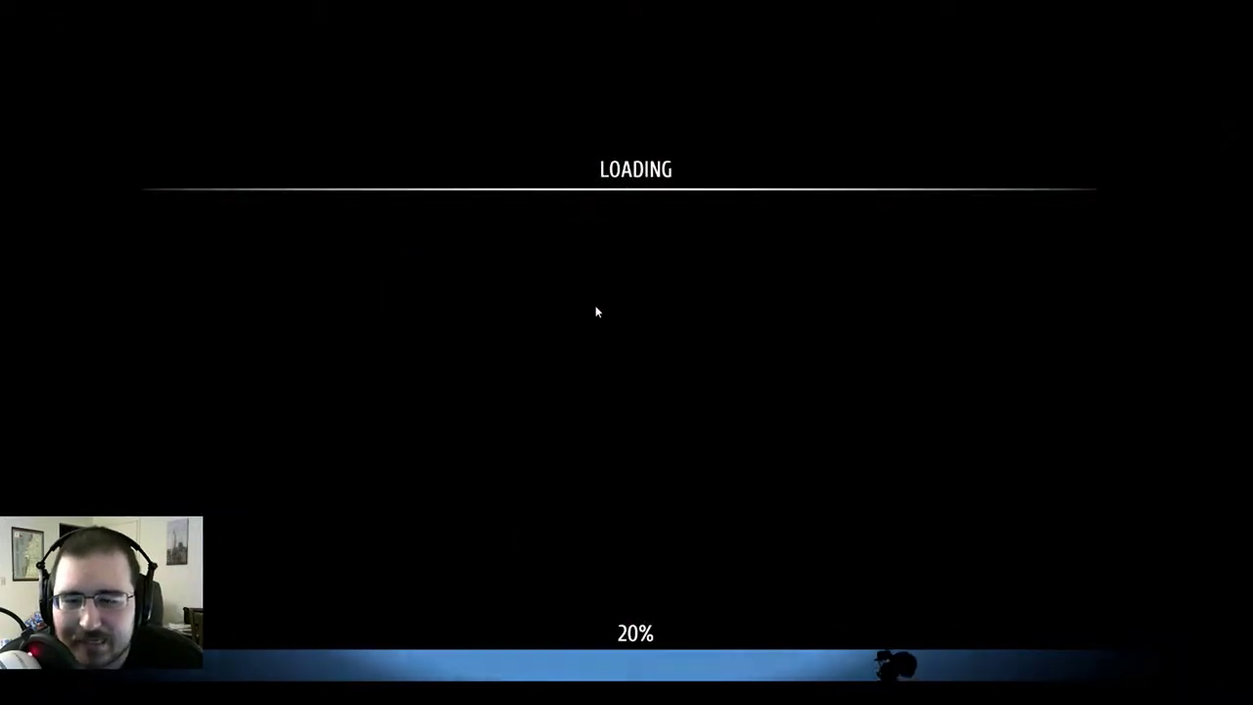